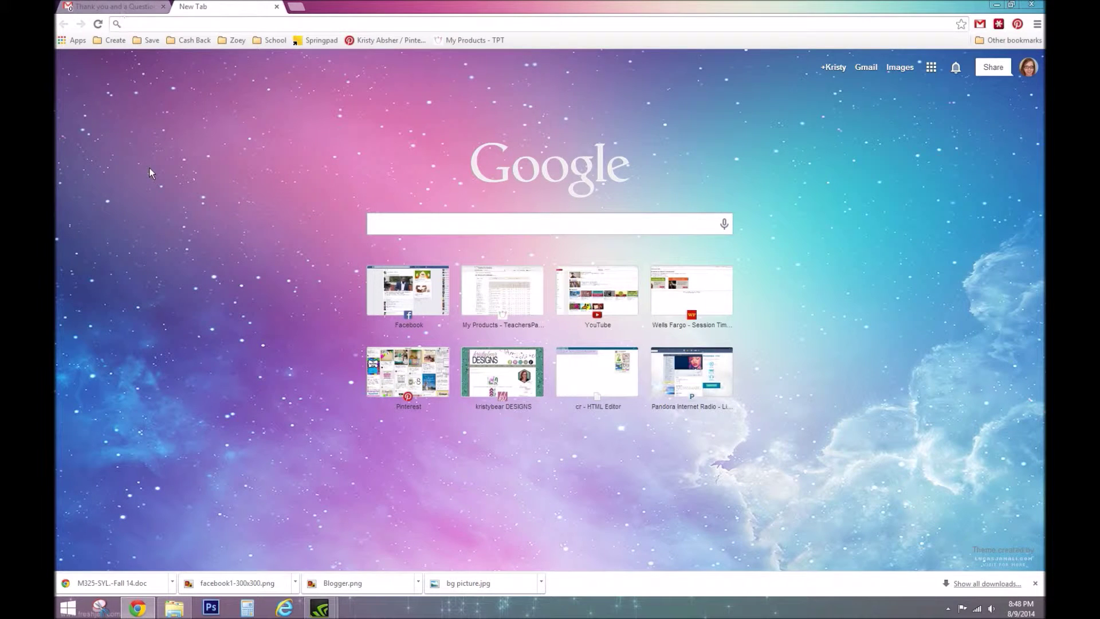
type("www.googl")
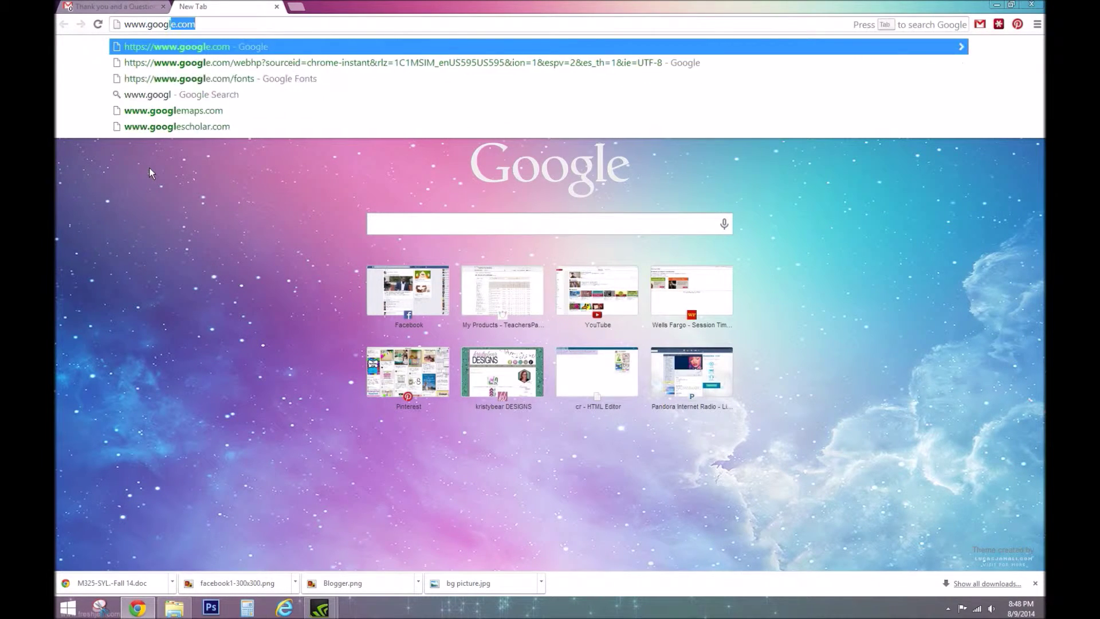
type("edrive.")
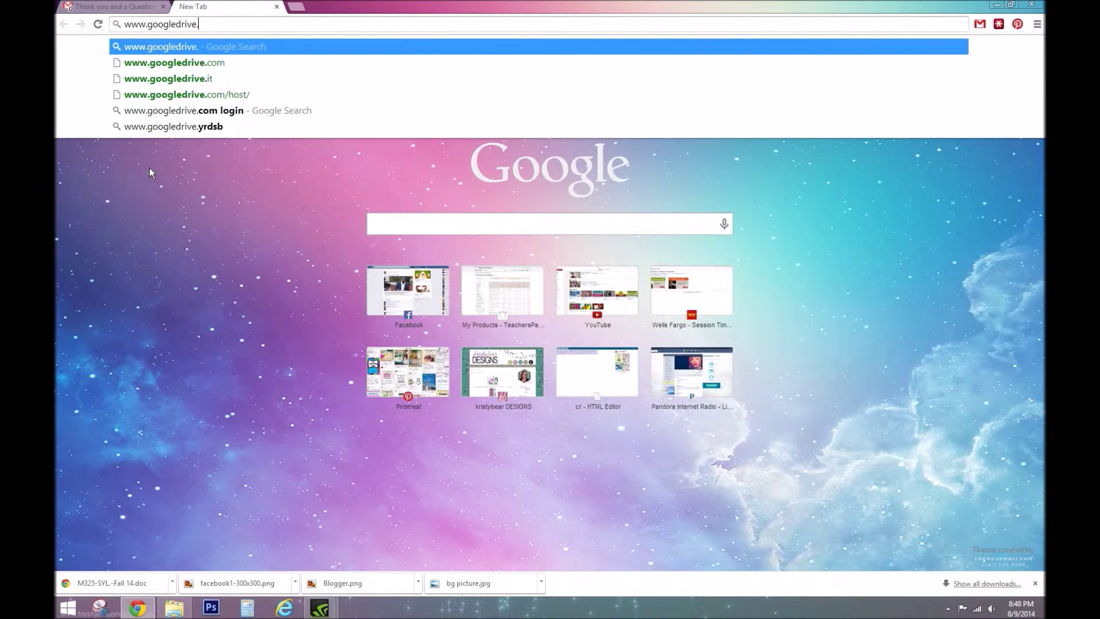
type("com")
key("Return")
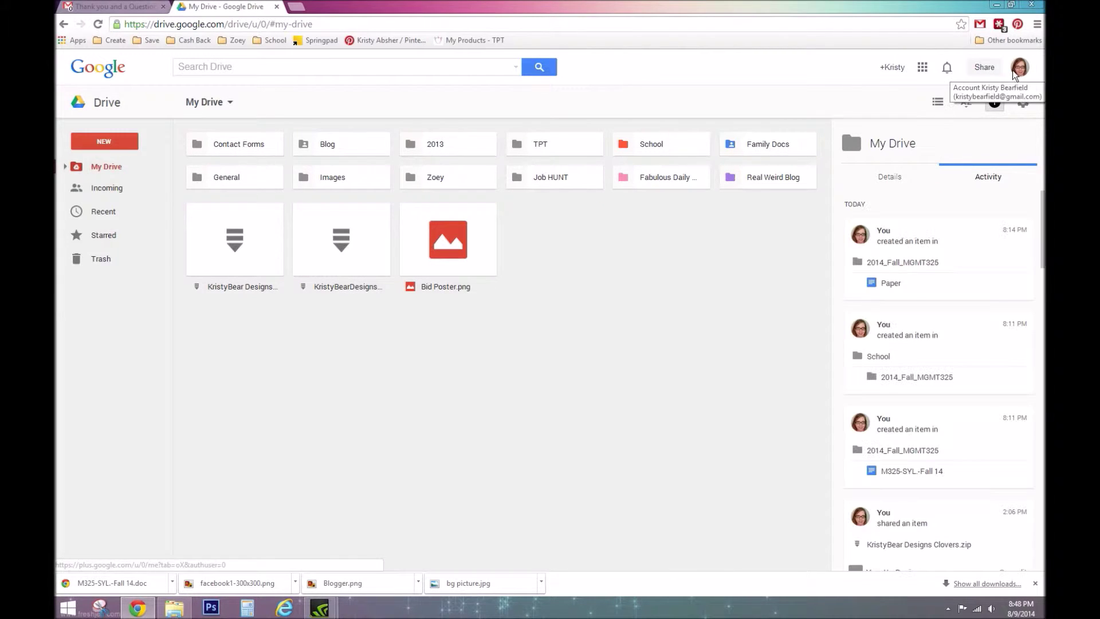
left_click(124, 145)
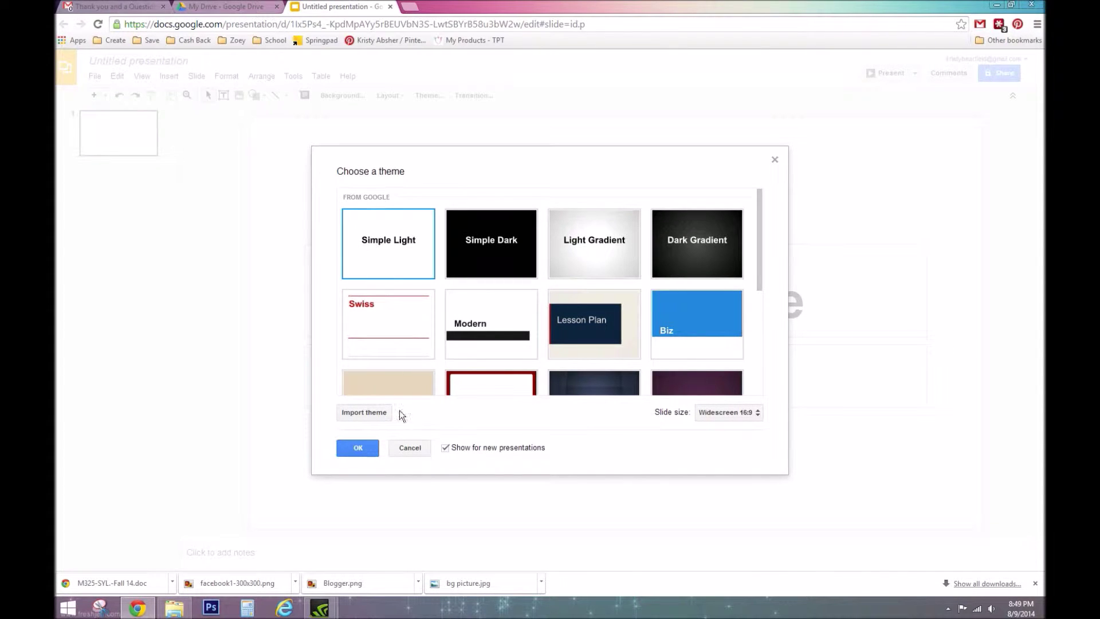
- Accept the default Simple Light theme for the new blank presentation
left_click(357, 447)
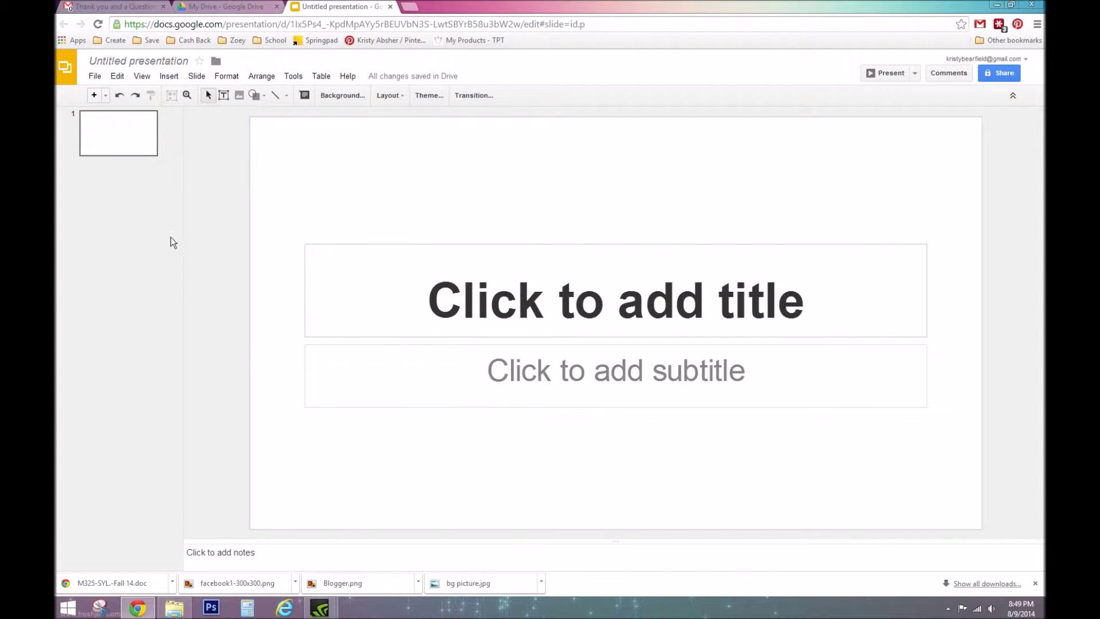
- Set a custom 8.5 × 11 inch page size in Page setup
left_click(89, 77)
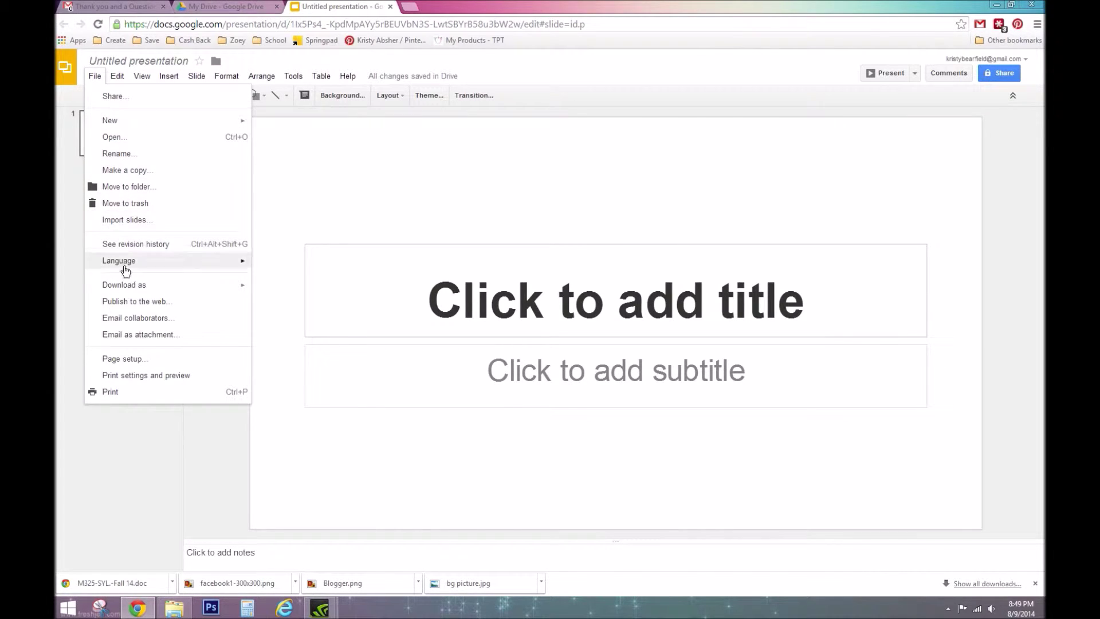
left_click(133, 359)
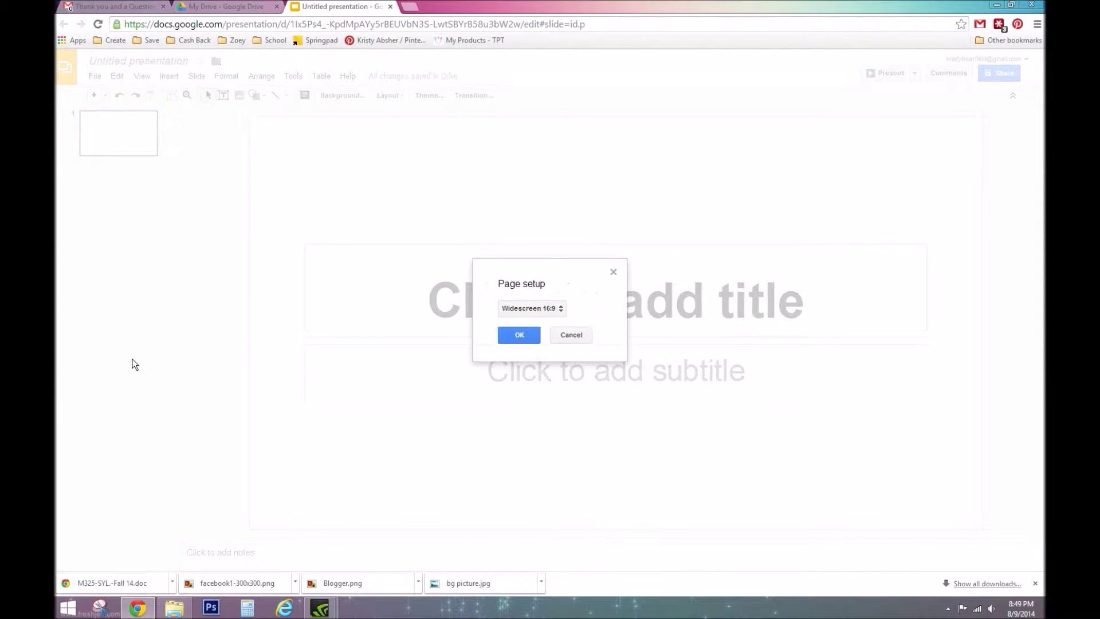
left_click(559, 309)
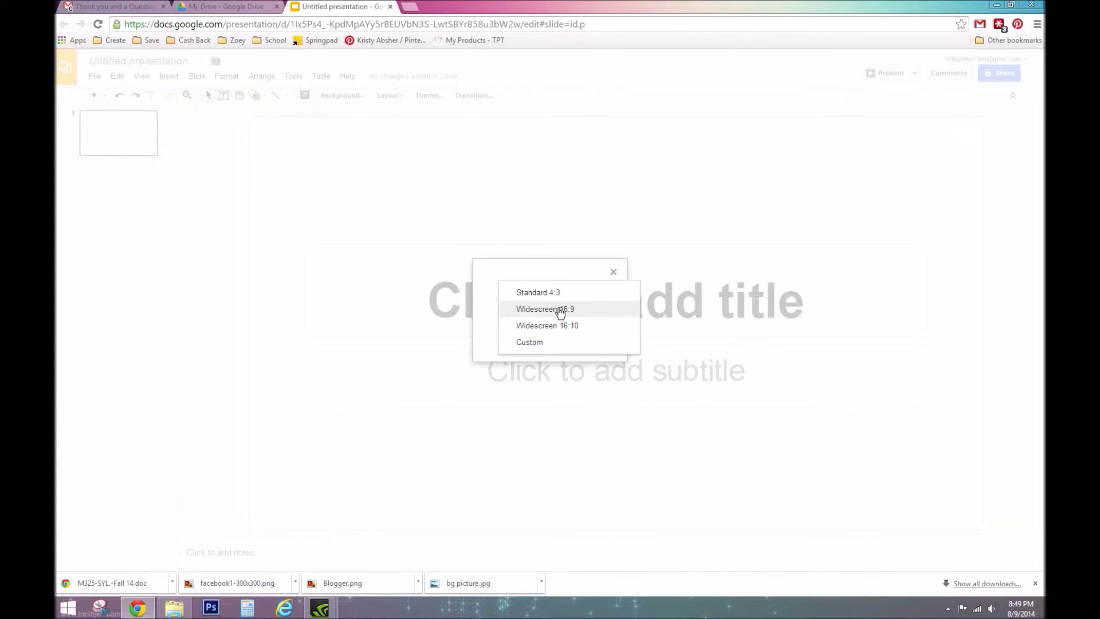
left_click(533, 343)
double_click(520, 332)
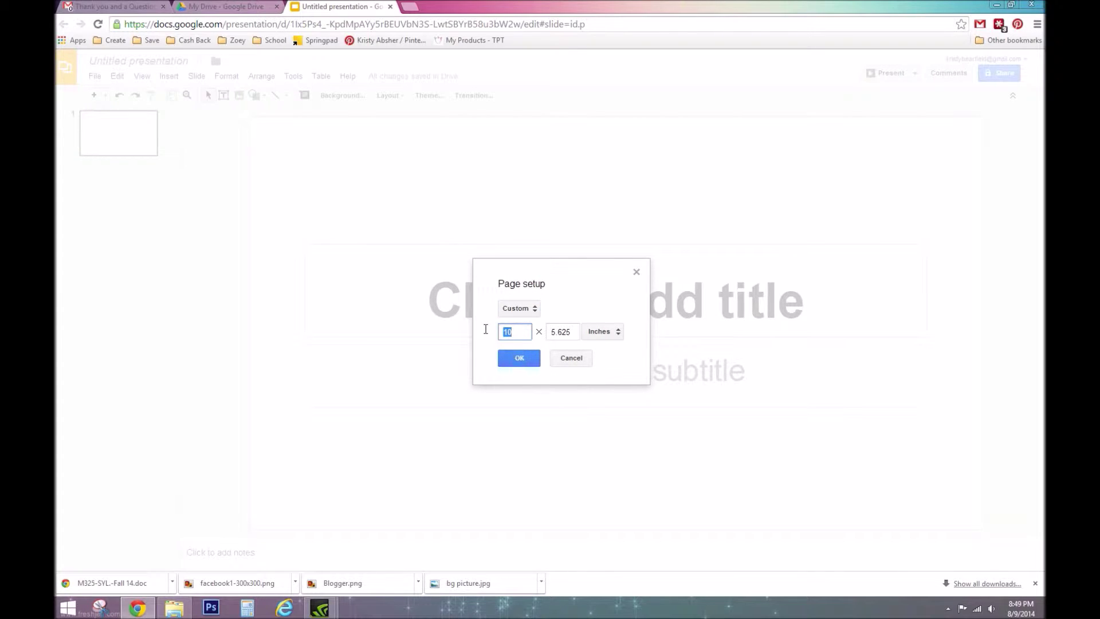
type("8.5")
double_click(571, 335)
type("11")
left_click(620, 332)
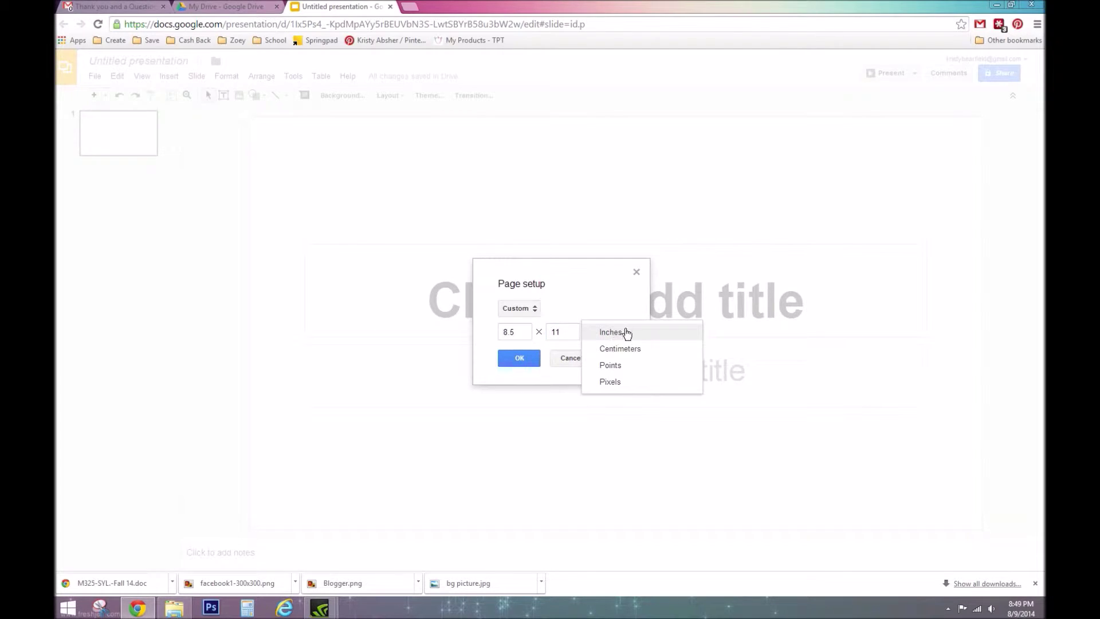
left_click(627, 332)
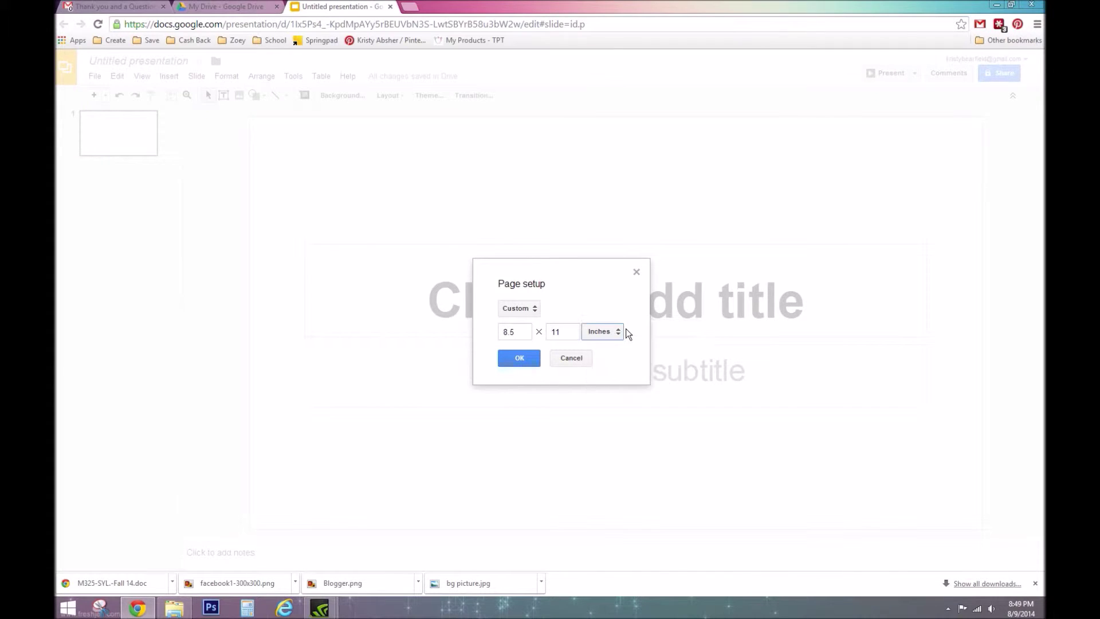
left_click(519, 357)
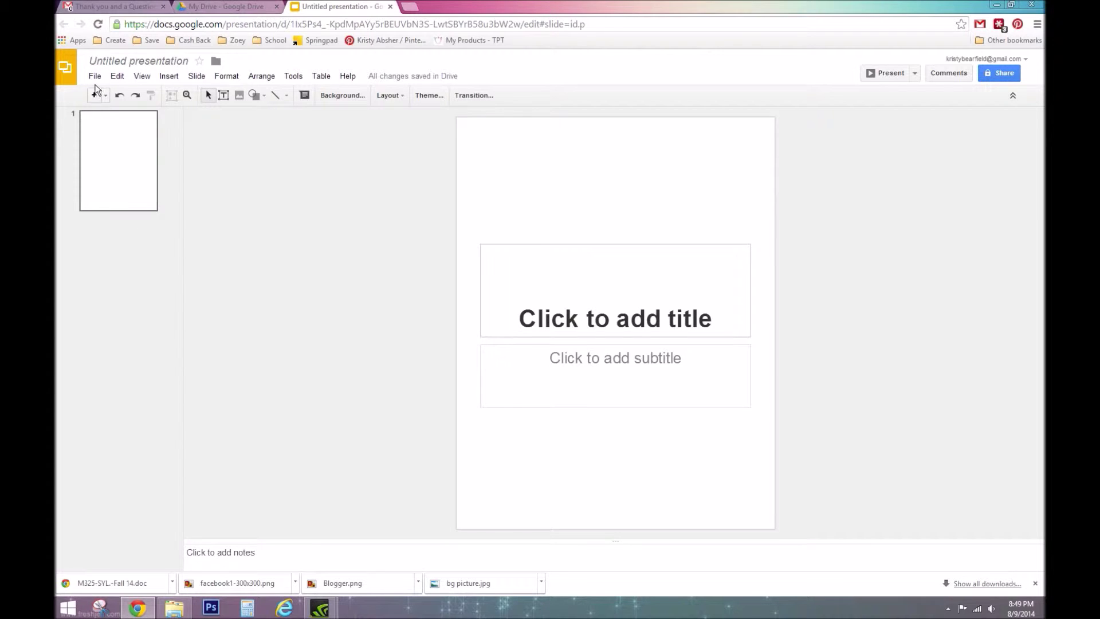
- Rename the untitled presentation to 'Terms of Use'
left_click(134, 60)
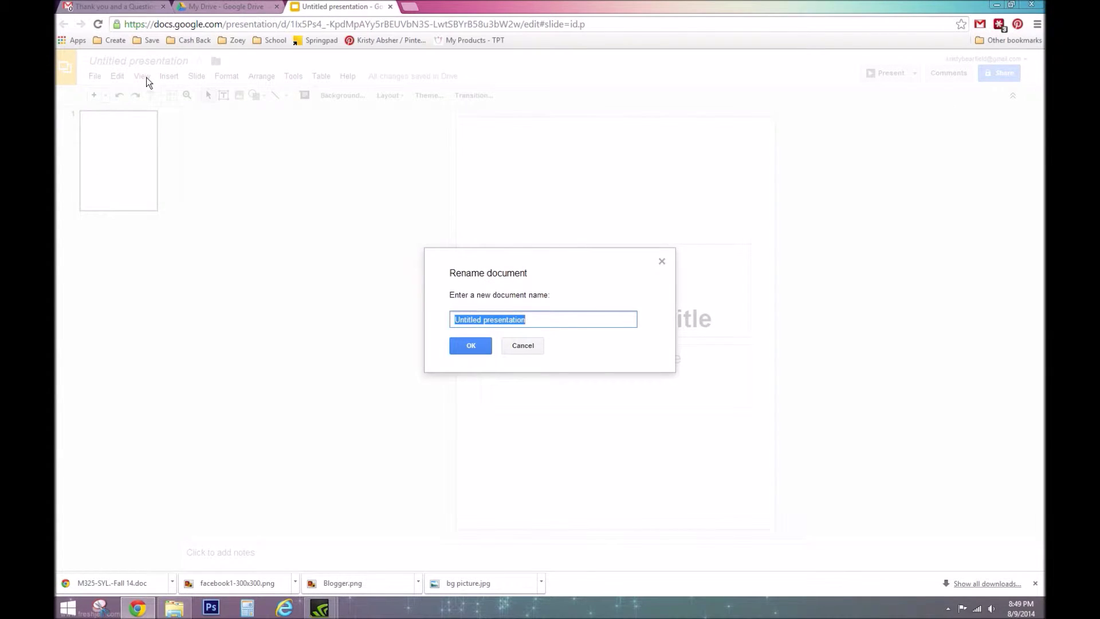
type("Terms")
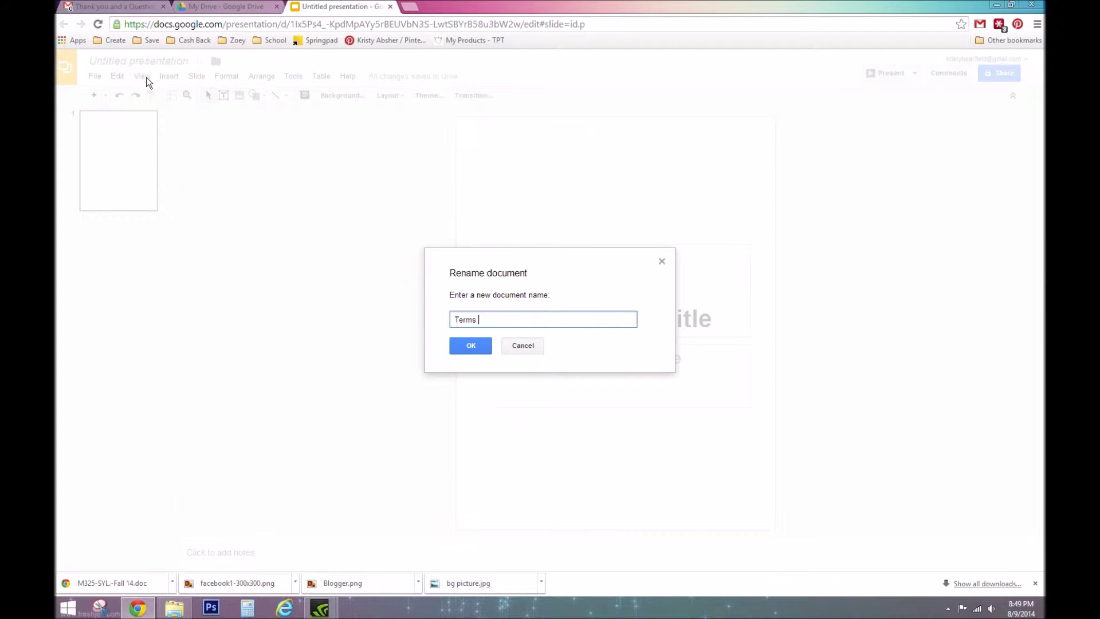
type(" of Use")
left_click(471, 345)
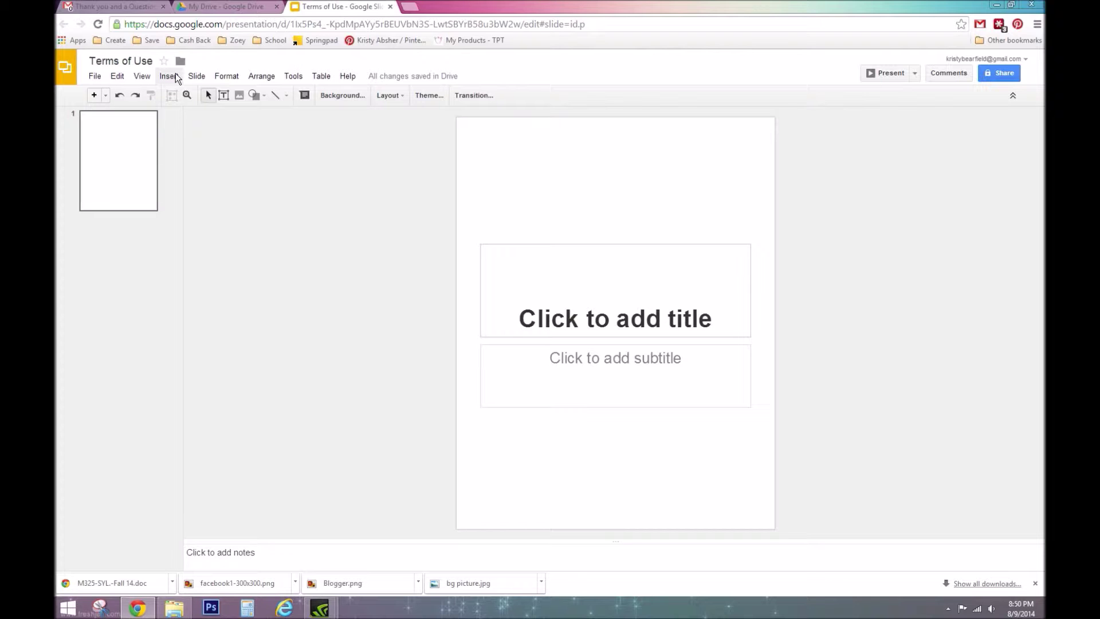
left_click(176, 75)
- Upload the KBD_TermsofUse image from the computer so it fills the slide
left_click(191, 129)
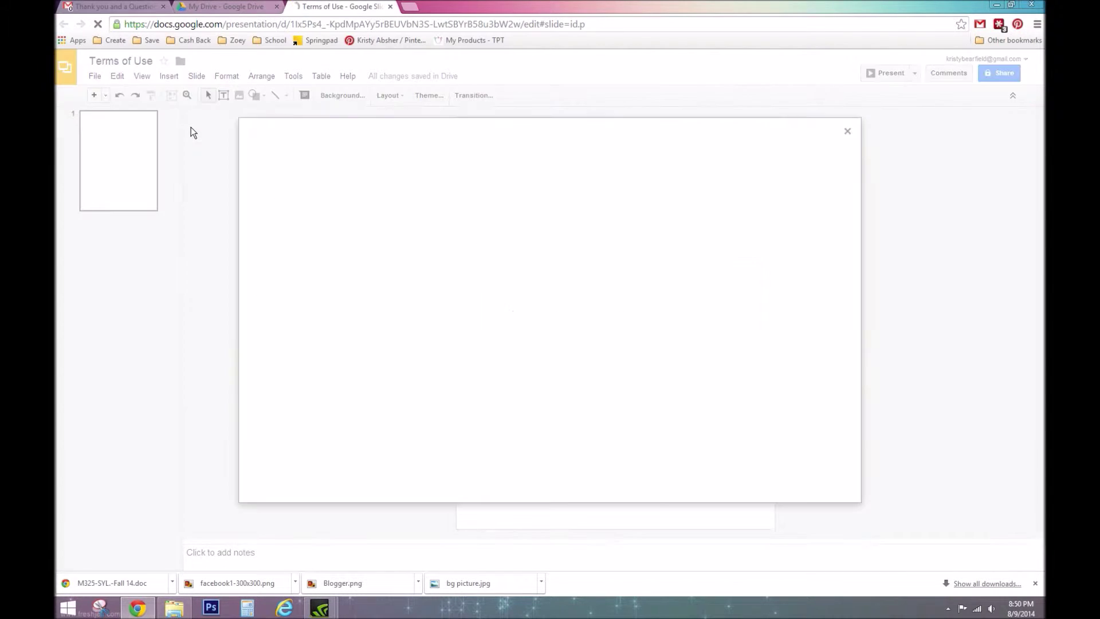
left_click(593, 322)
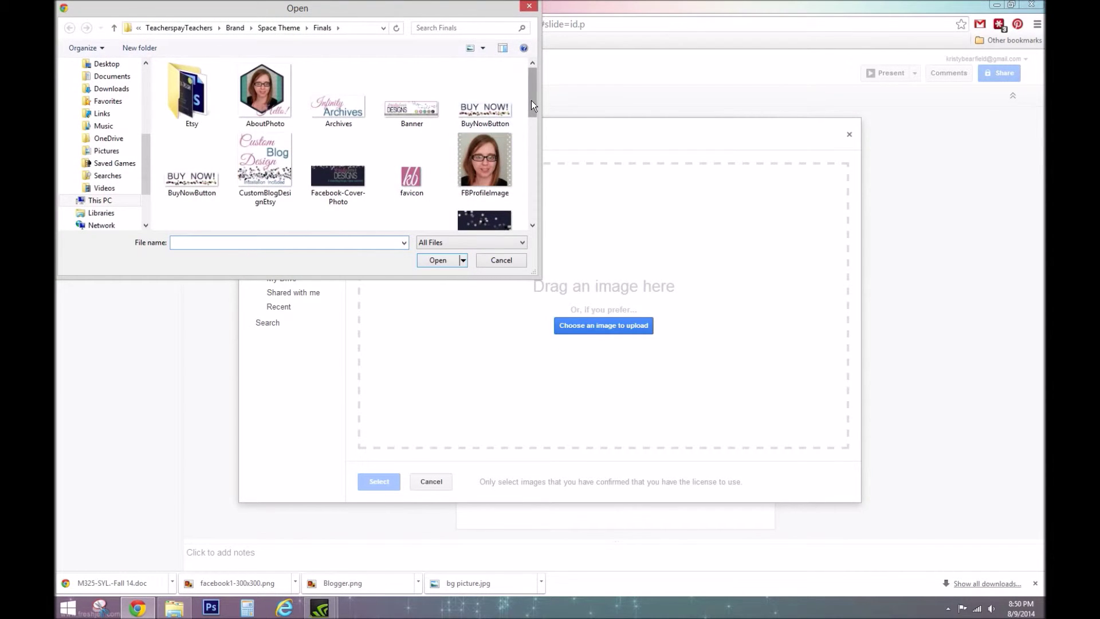
mouse_move(531, 101)
left_mouse_down()
mouse_move(525, 205)
mouse_move(530, 87)
left_mouse_up()
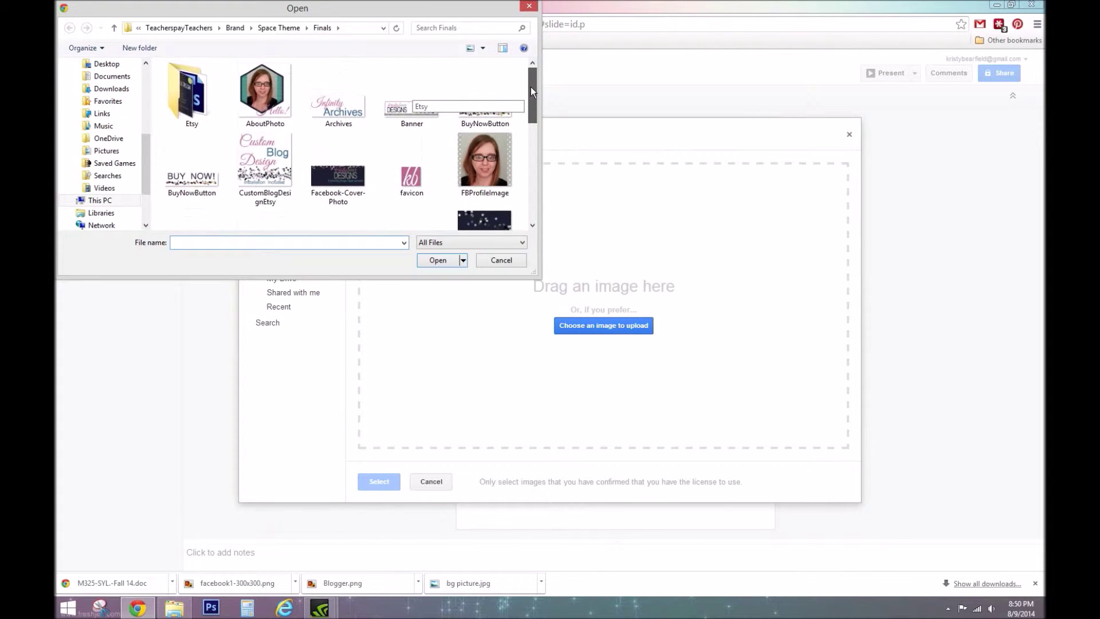
left_click(280, 29)
mouse_move(534, 90)
left_mouse_down()
mouse_move(524, 180)
mouse_move(524, 77)
left_mouse_up()
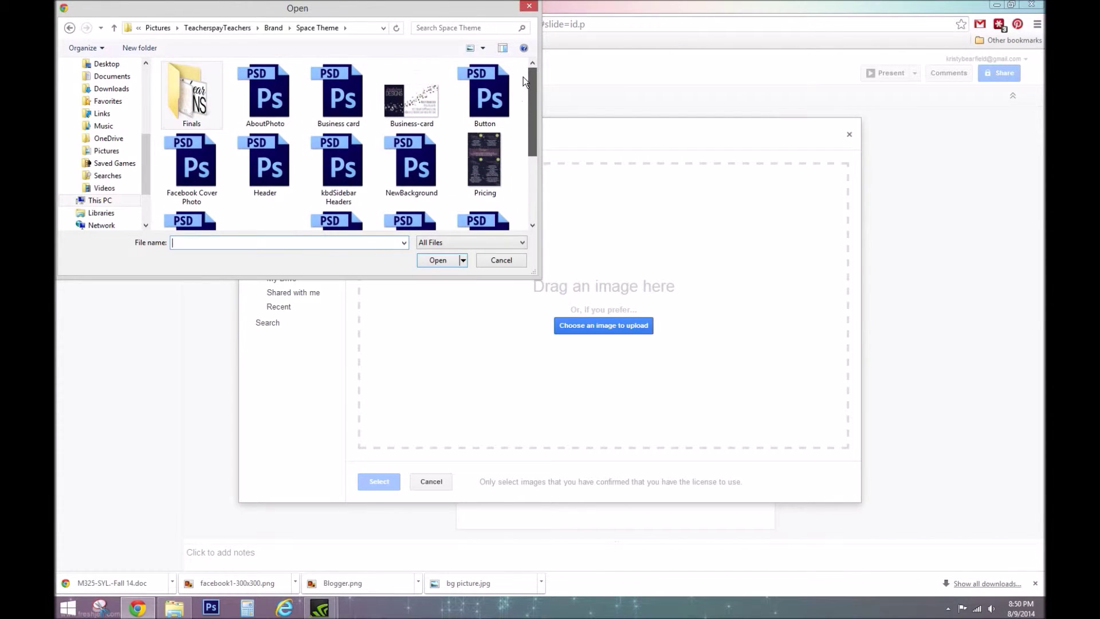
double_click(192, 95)
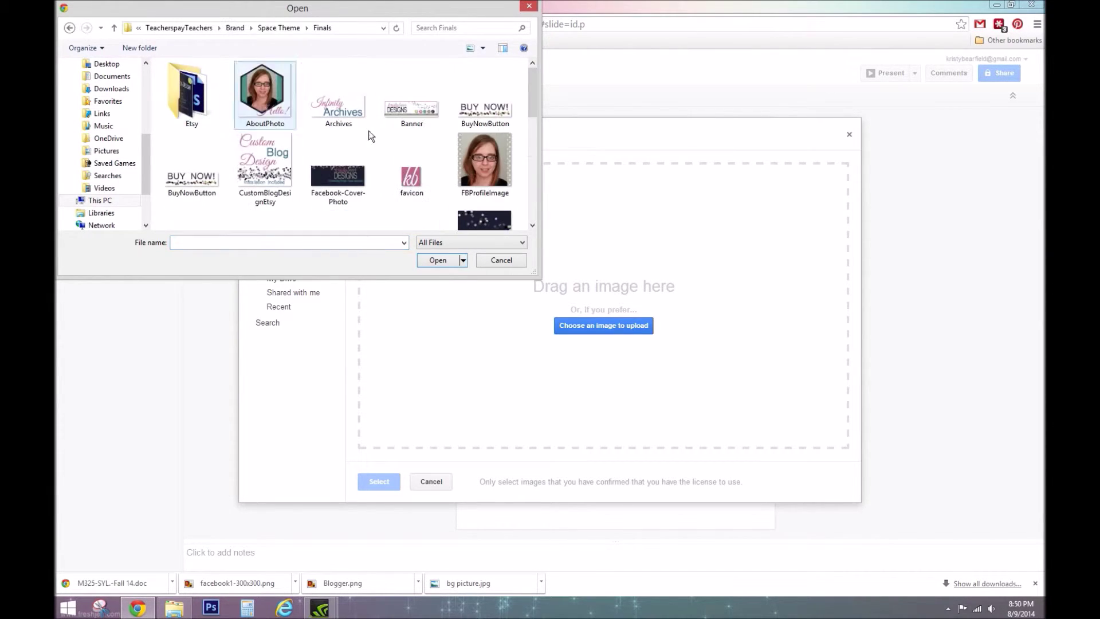
mouse_move(534, 75)
left_mouse_down()
mouse_move(538, 183)
mouse_move(534, 58)
left_mouse_up()
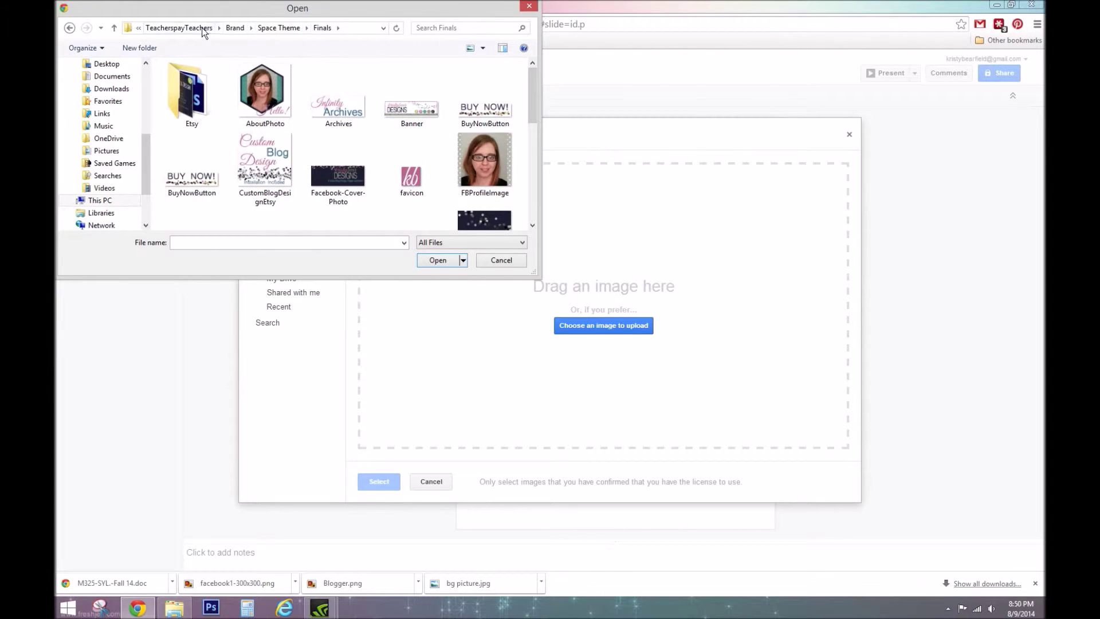
left_click(179, 27)
left_click_drag(535, 98, 395, 223)
left_click(282, 197)
left_click(438, 260)
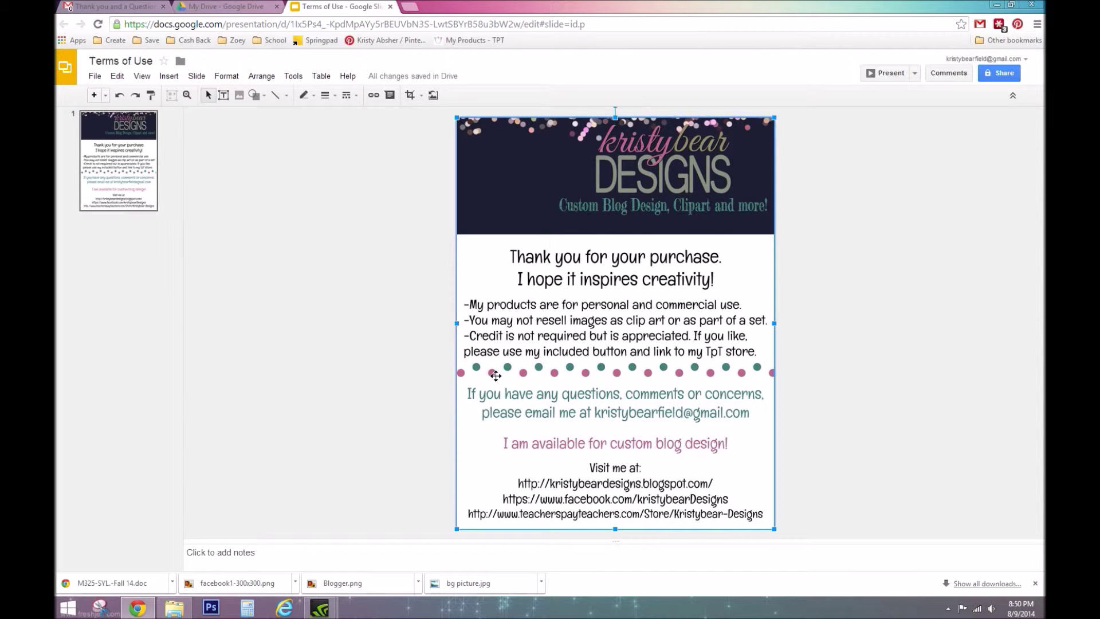
- Draw a rectangle from the slide's top-left corner over the kristybear DESIGNS header banner
left_click(169, 76)
mouse_move(195, 213)
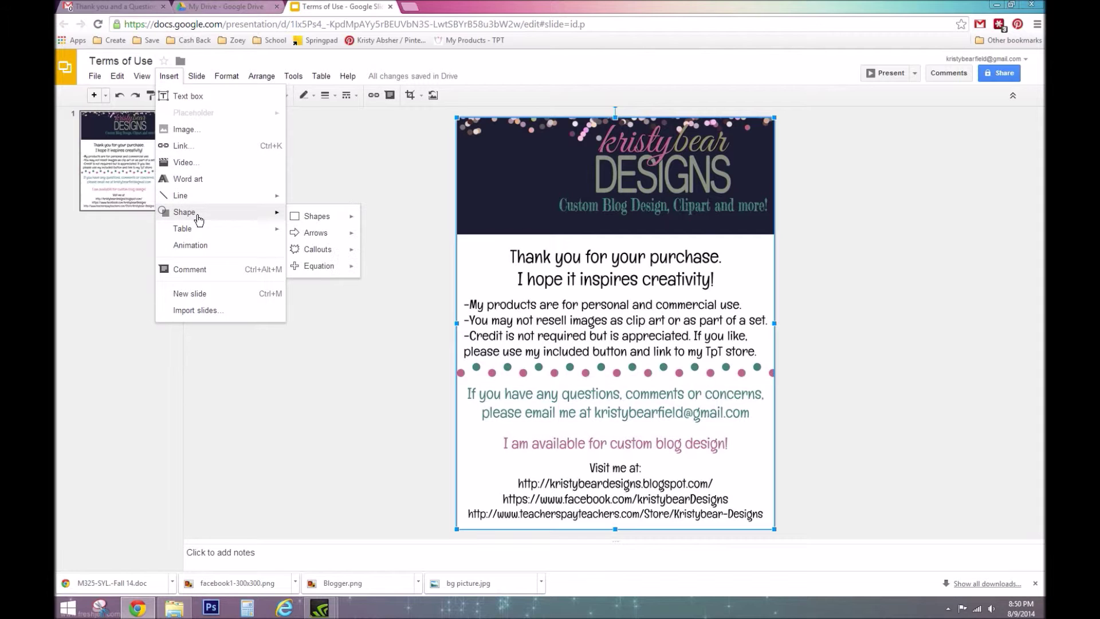
right_click(316, 216)
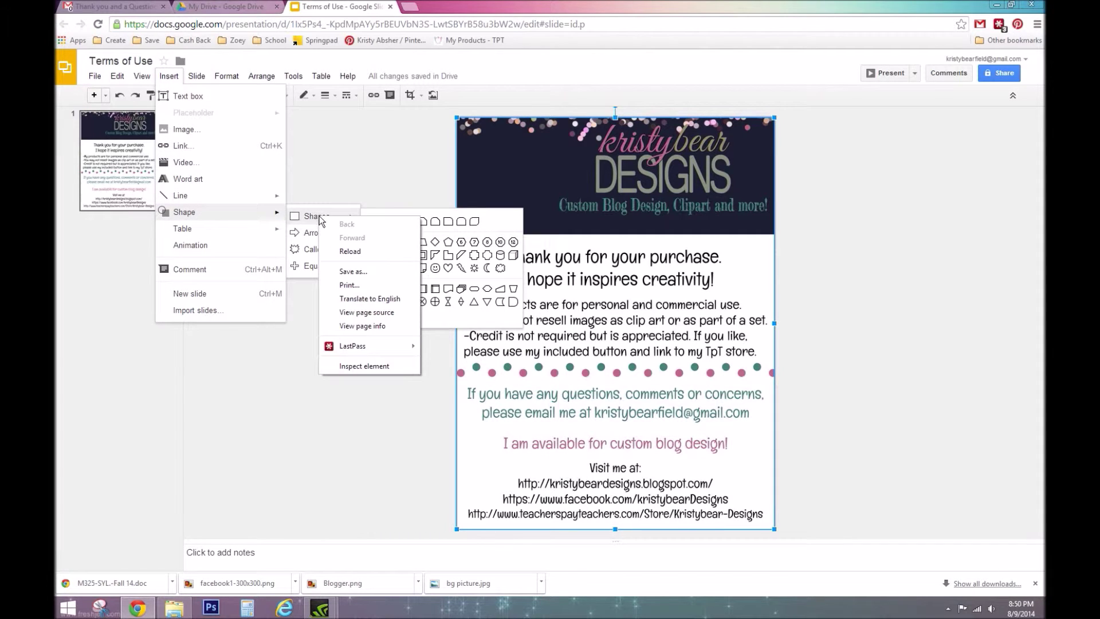
key("Escape")
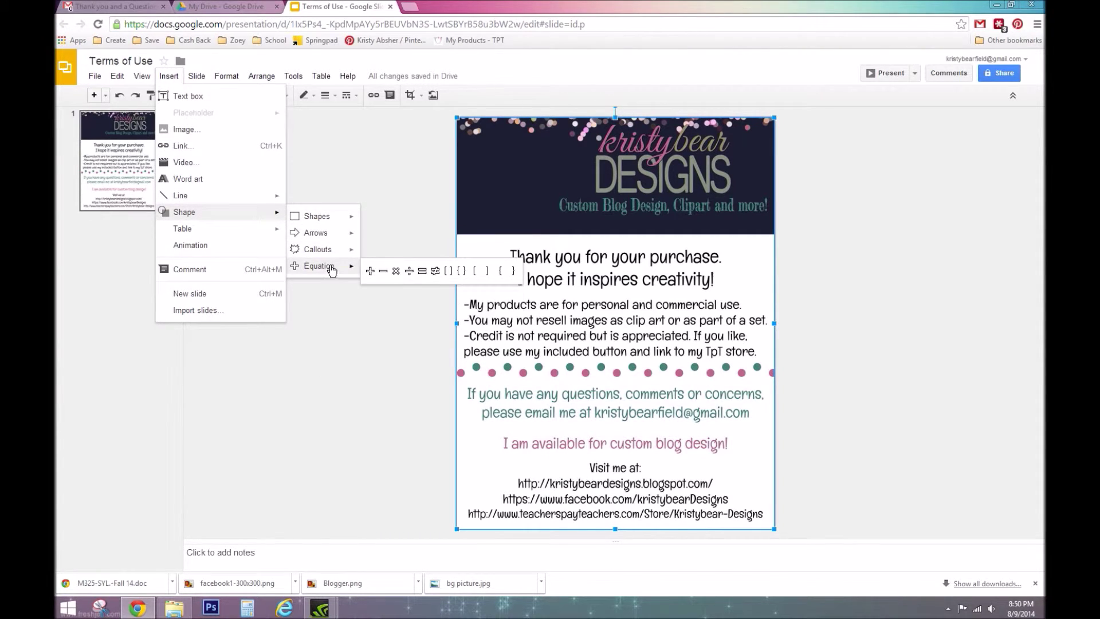
mouse_move(331, 252)
mouse_move(324, 217)
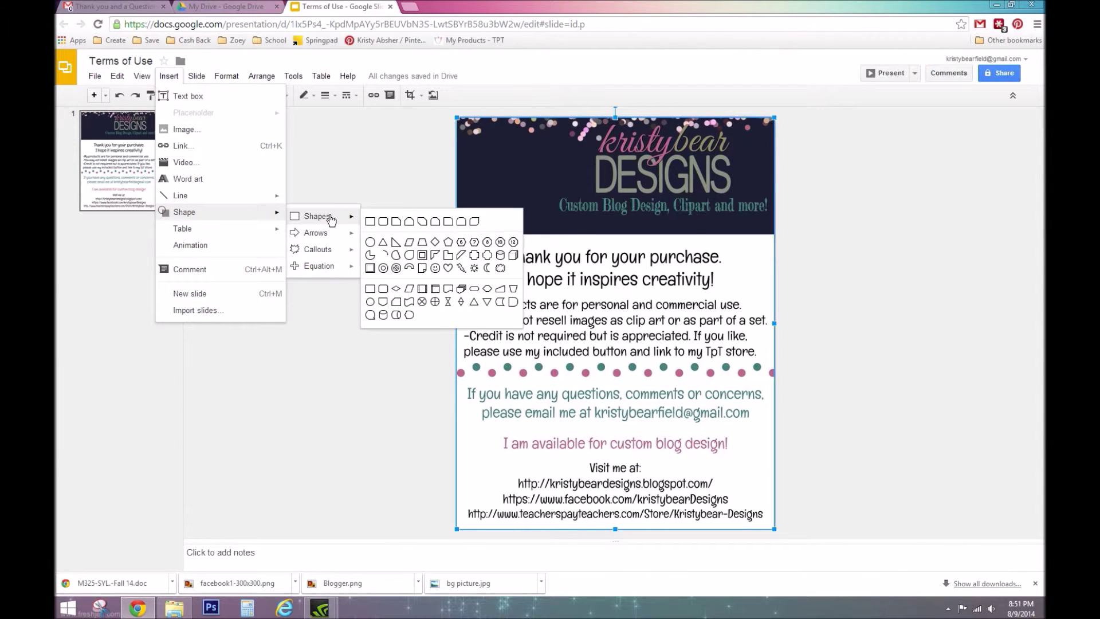
left_click(370, 221)
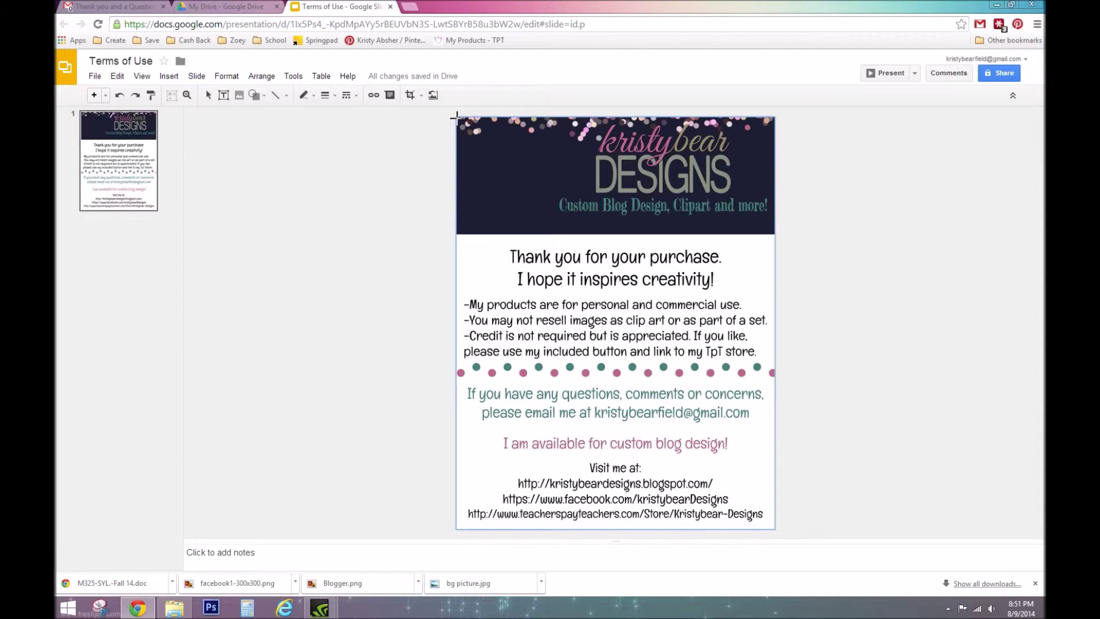
left_click_drag(457, 115, 771, 233)
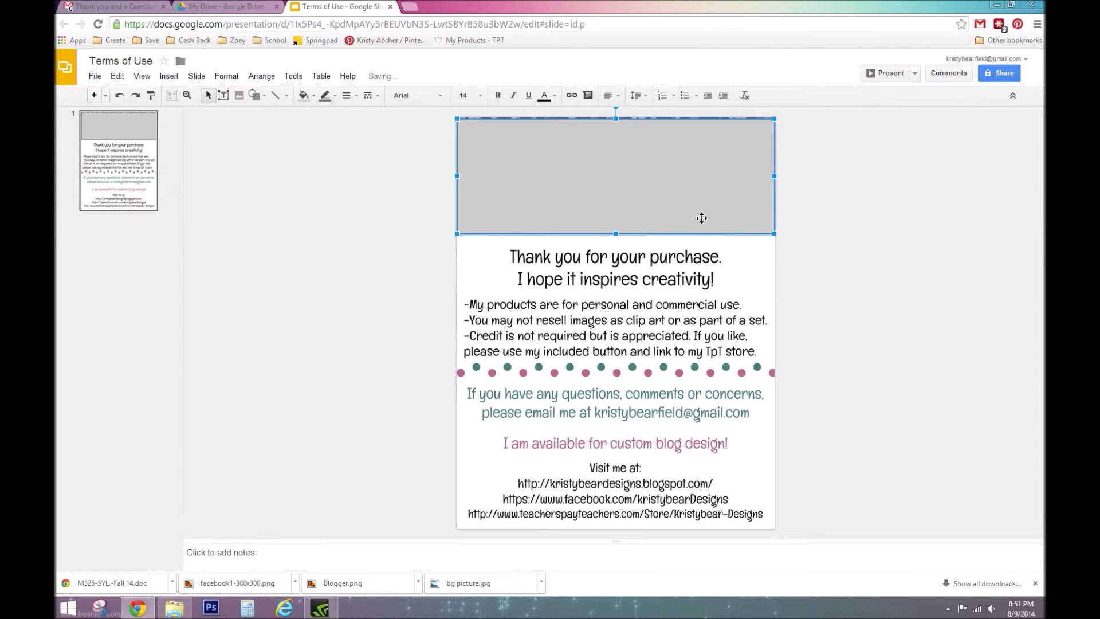
- Link the header rectangle to kristybeardesigns.blogspot.com
right_click(546, 173)
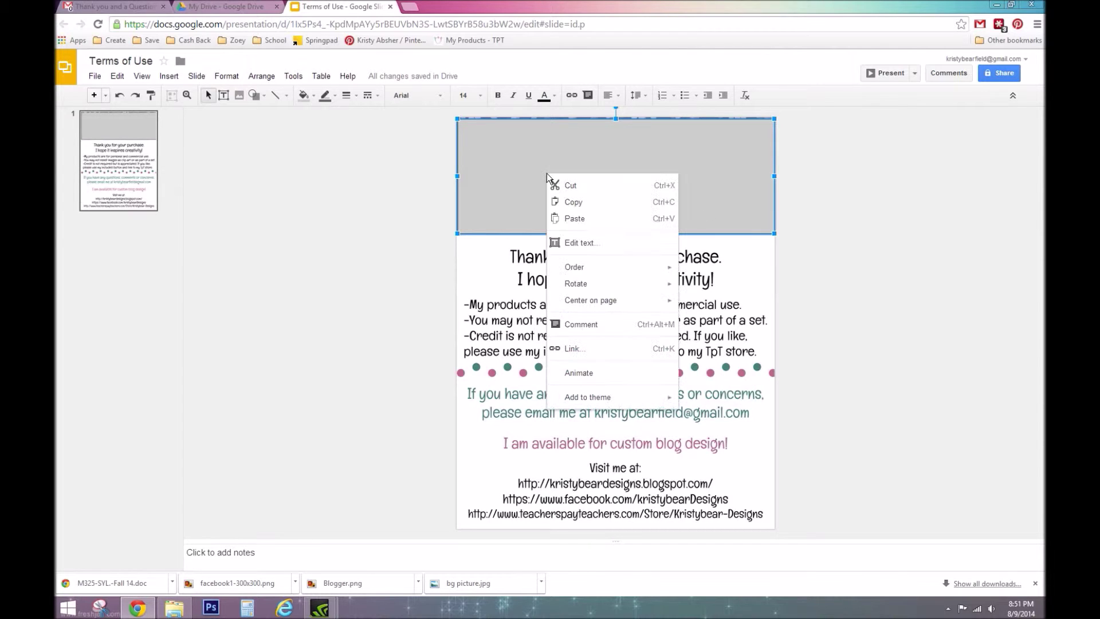
left_click(598, 351)
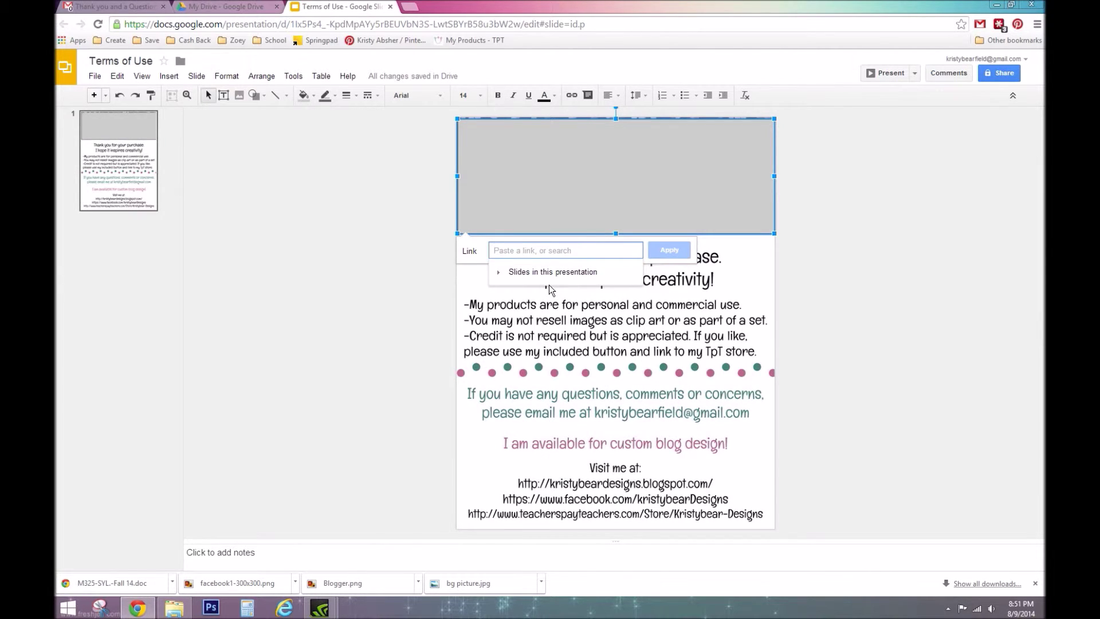
type("kristybear")
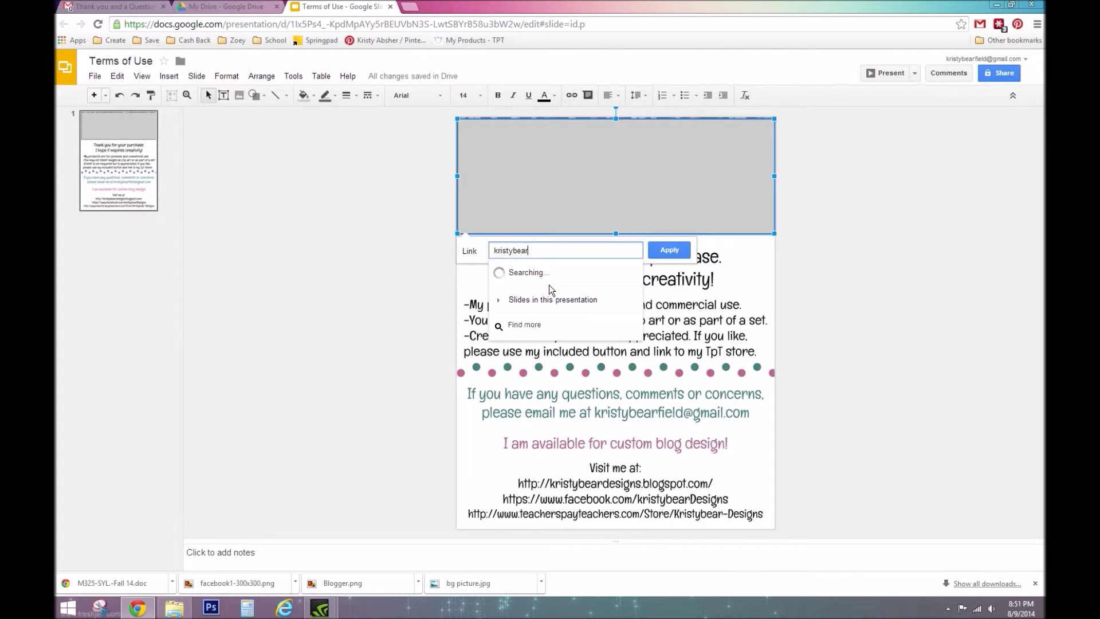
type("designs.blgo")
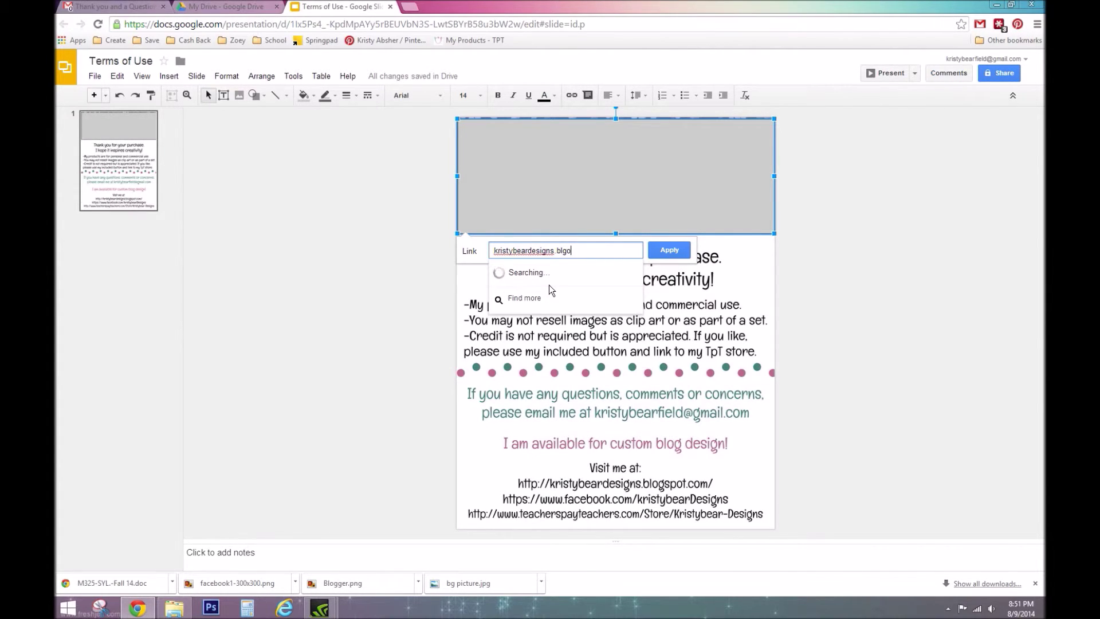
key("BackSpace")
key("BackSpace")
type("o")
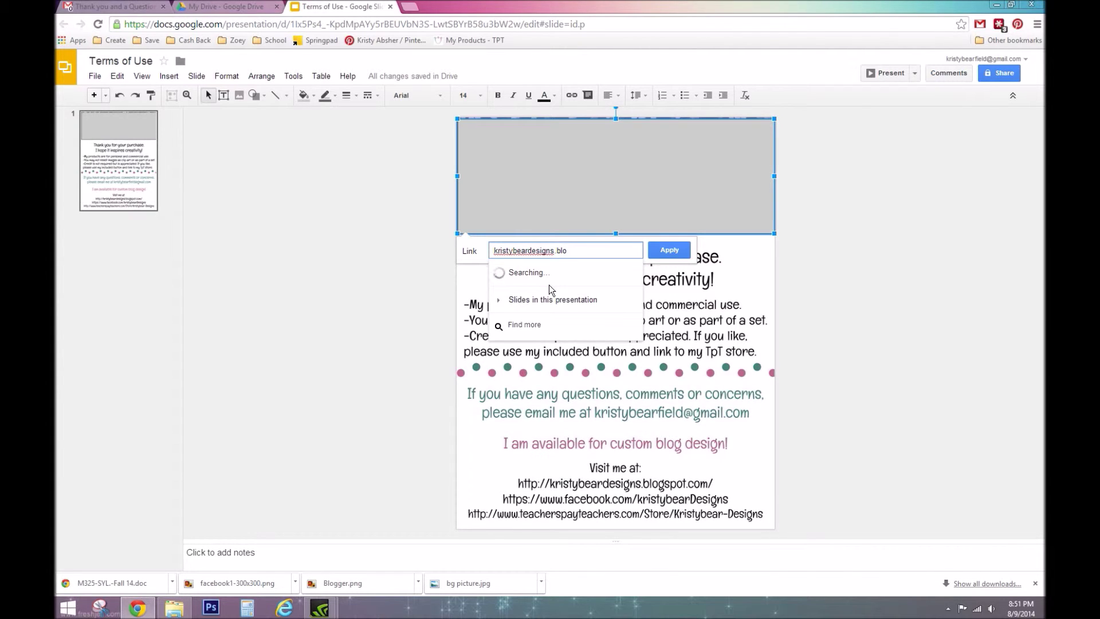
type("gspot.c")
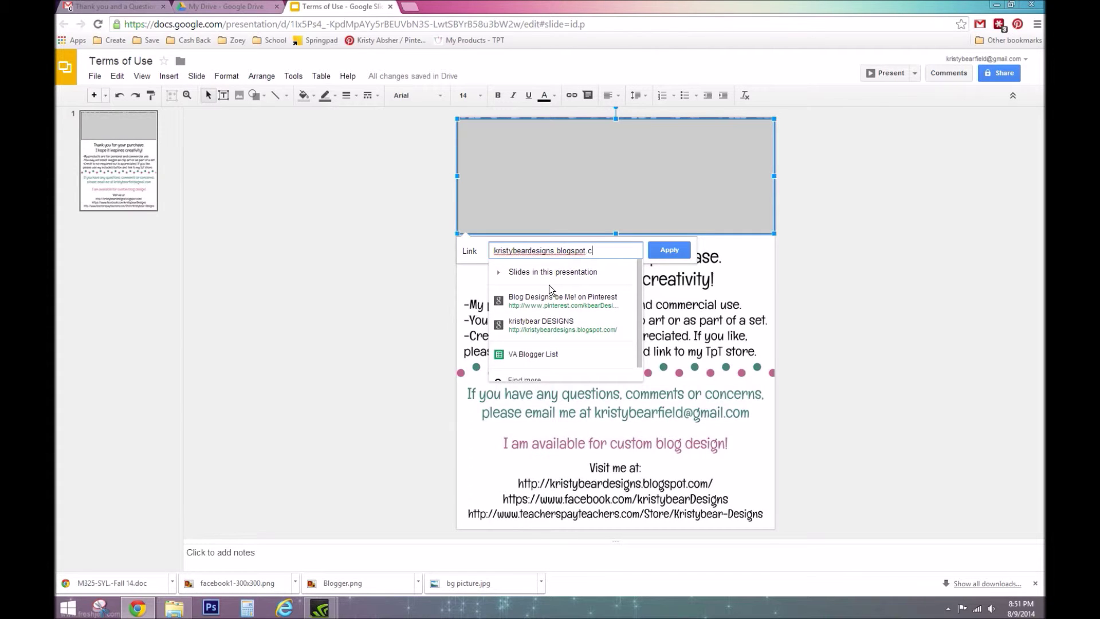
type("om")
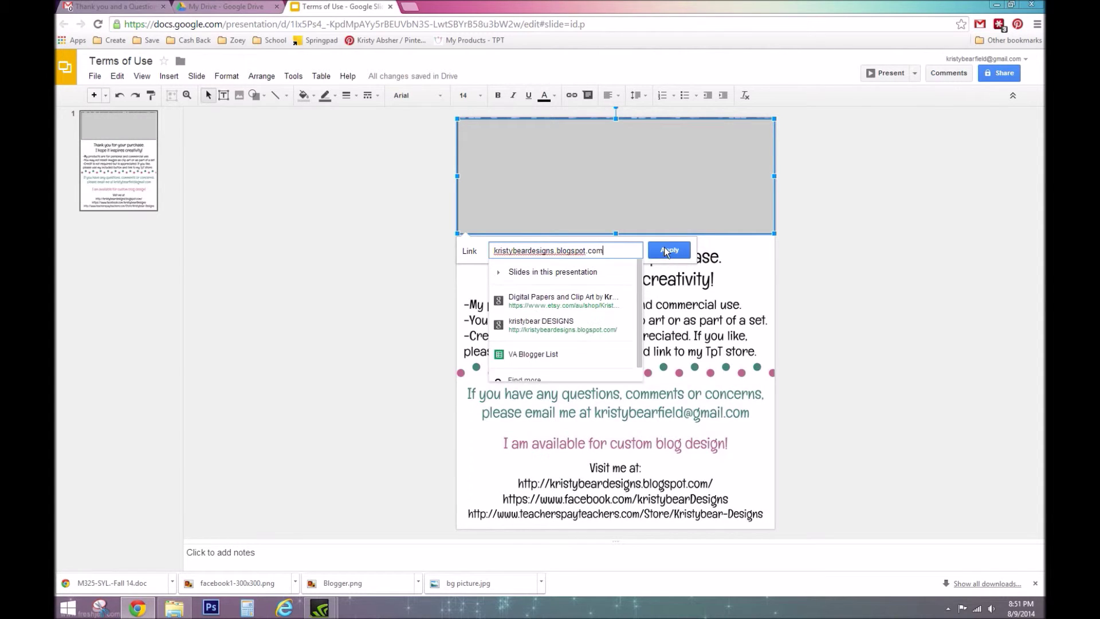
left_click(664, 248)
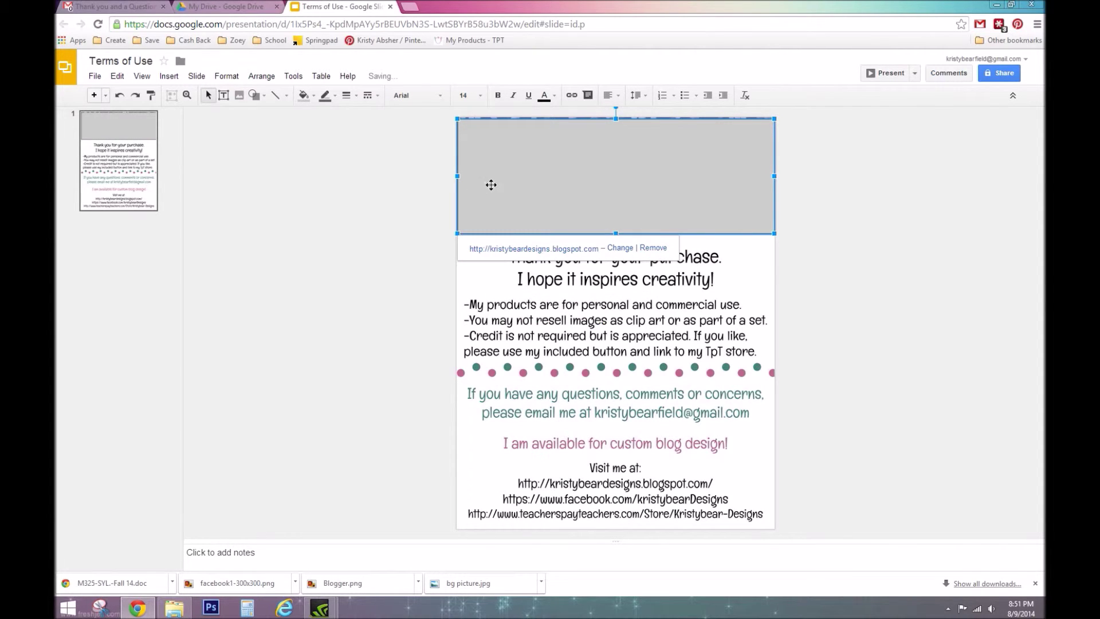
left_click(313, 96)
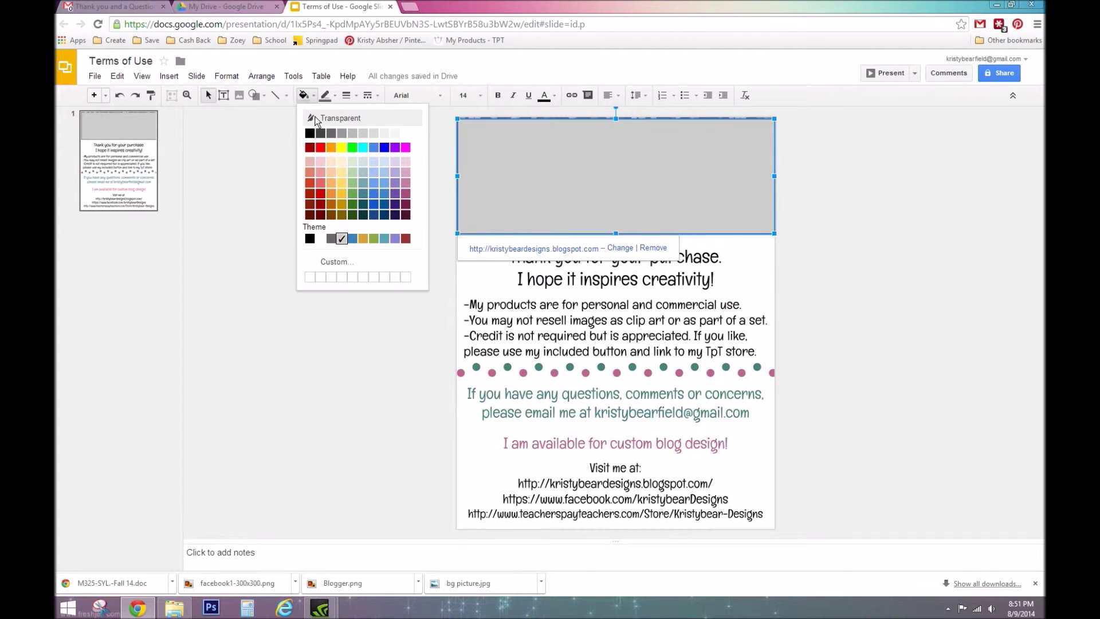
- Set the rectangle's fill and border to Transparent so the banner shows through
left_click(317, 121)
left_click(337, 98)
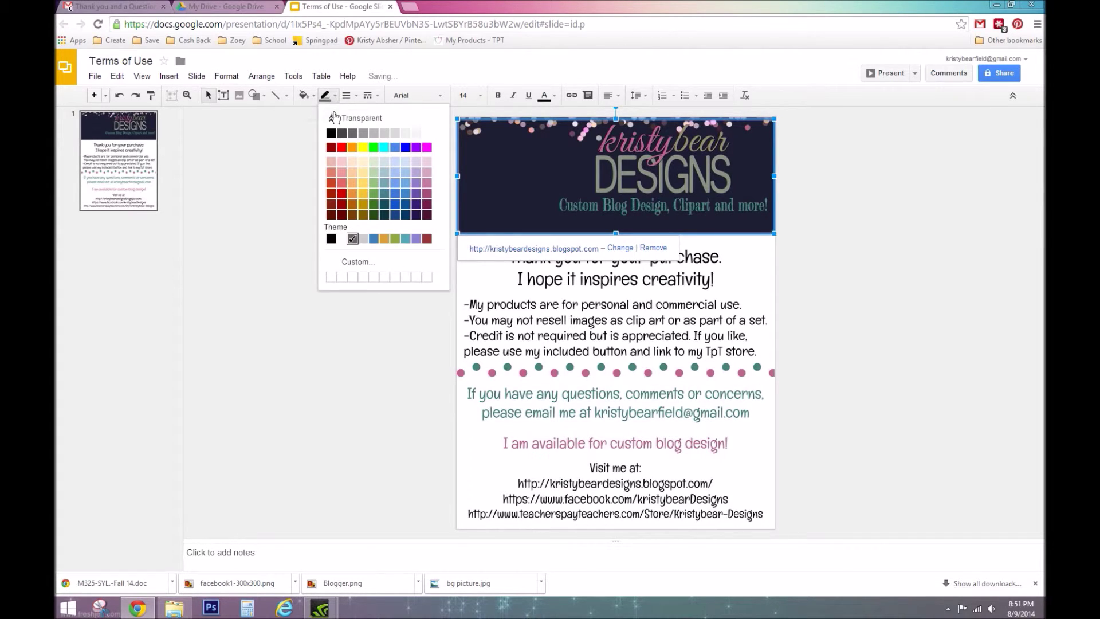
left_click(337, 121)
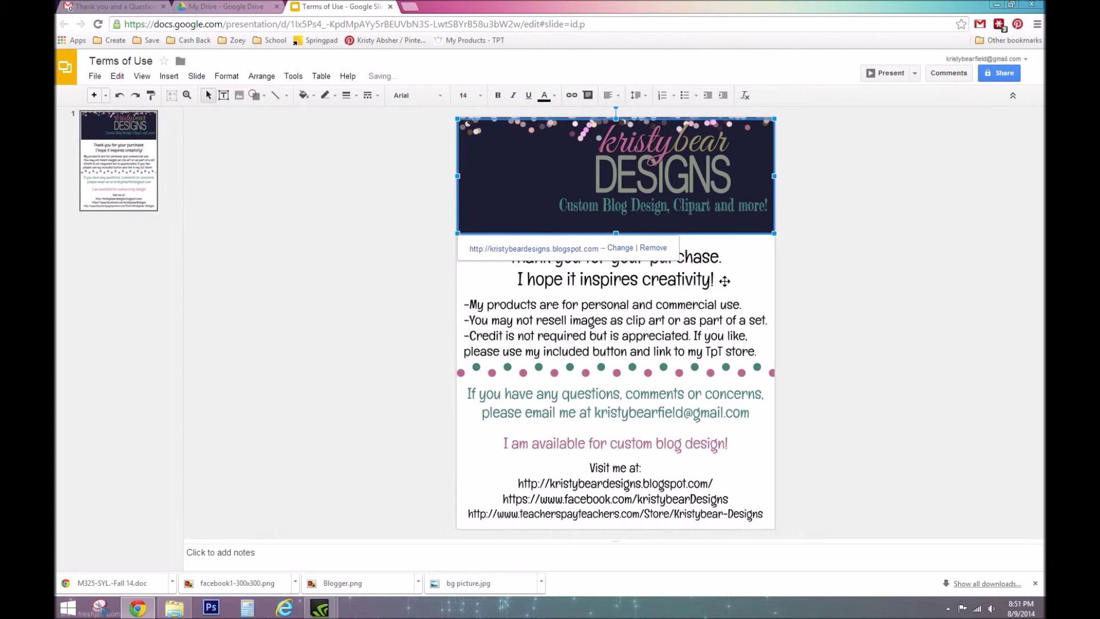
left_click(740, 293)
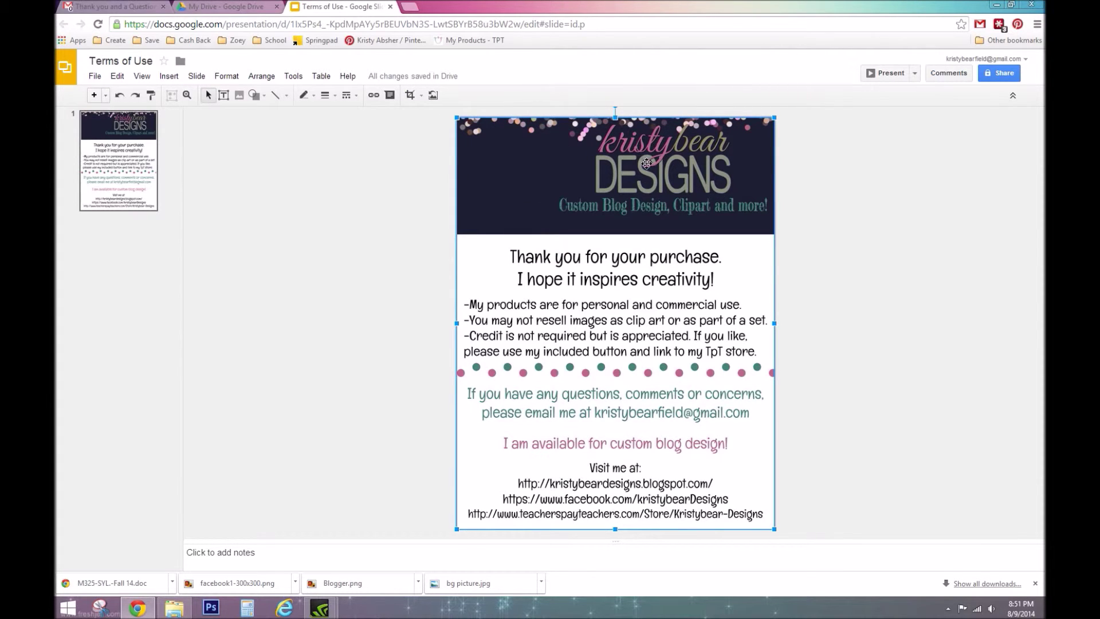
left_click(526, 198)
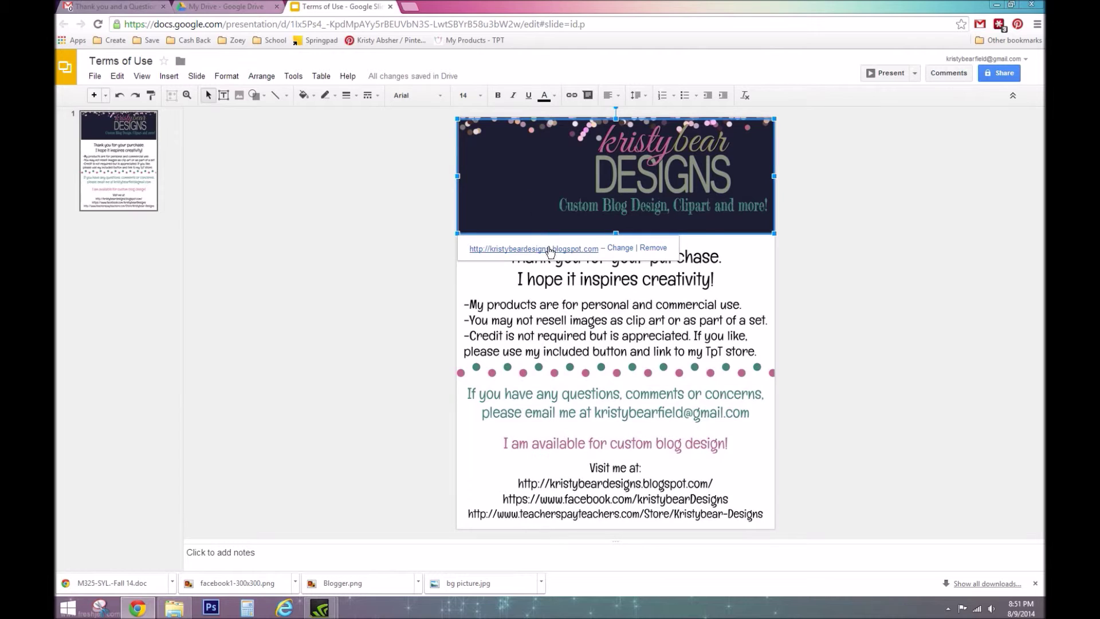
left_click(737, 287)
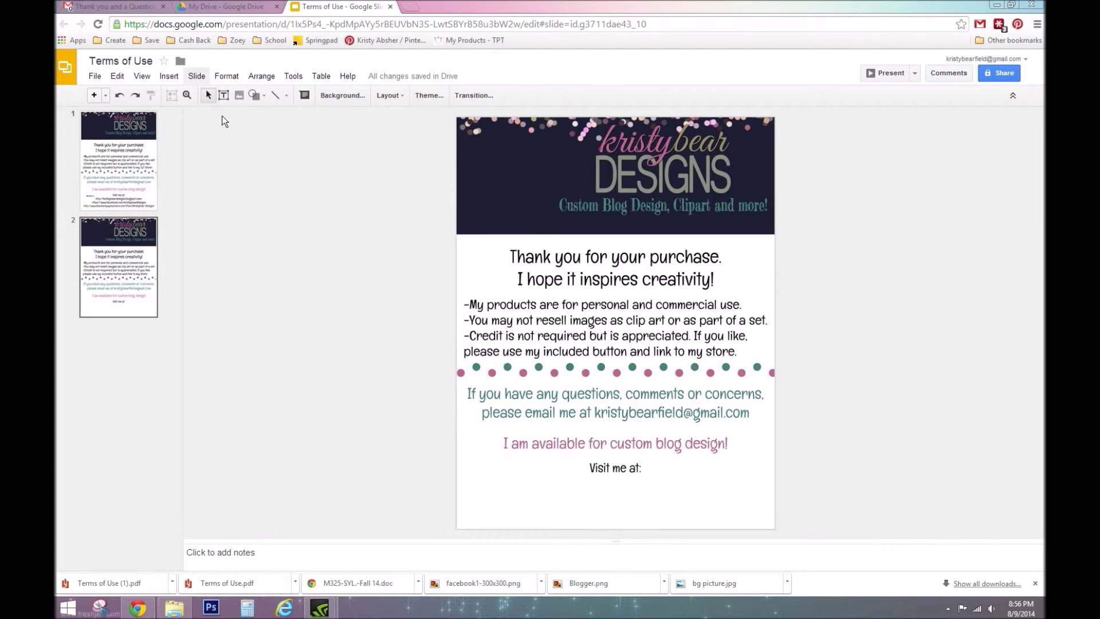
left_click(224, 94)
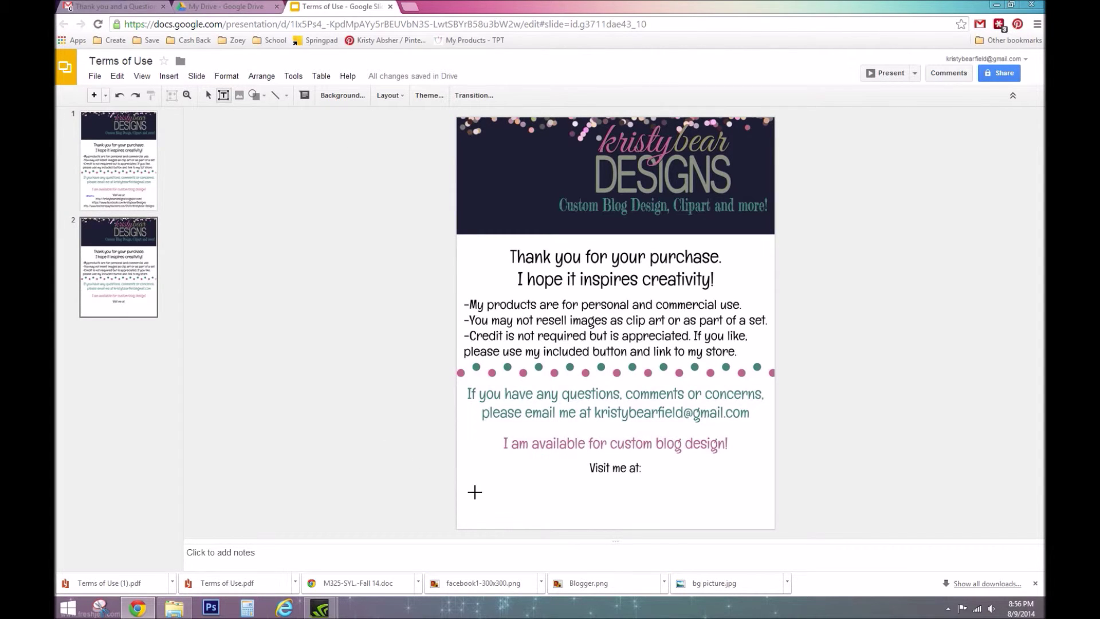
left_click_drag(474, 491, 760, 517)
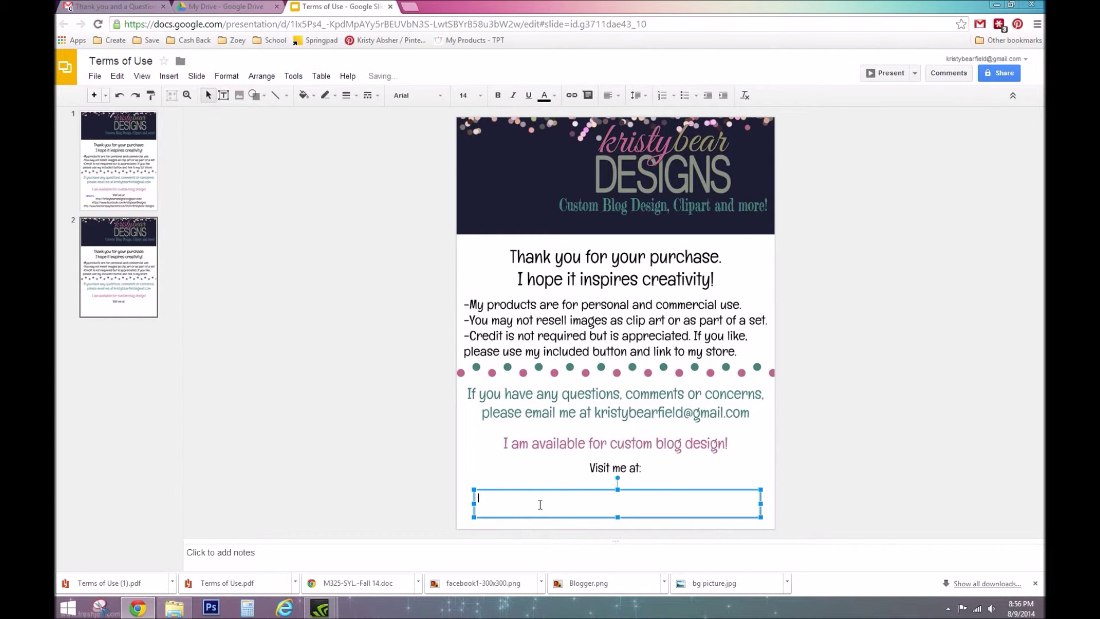
type("www.kristybeardesigns.blogspot.com")
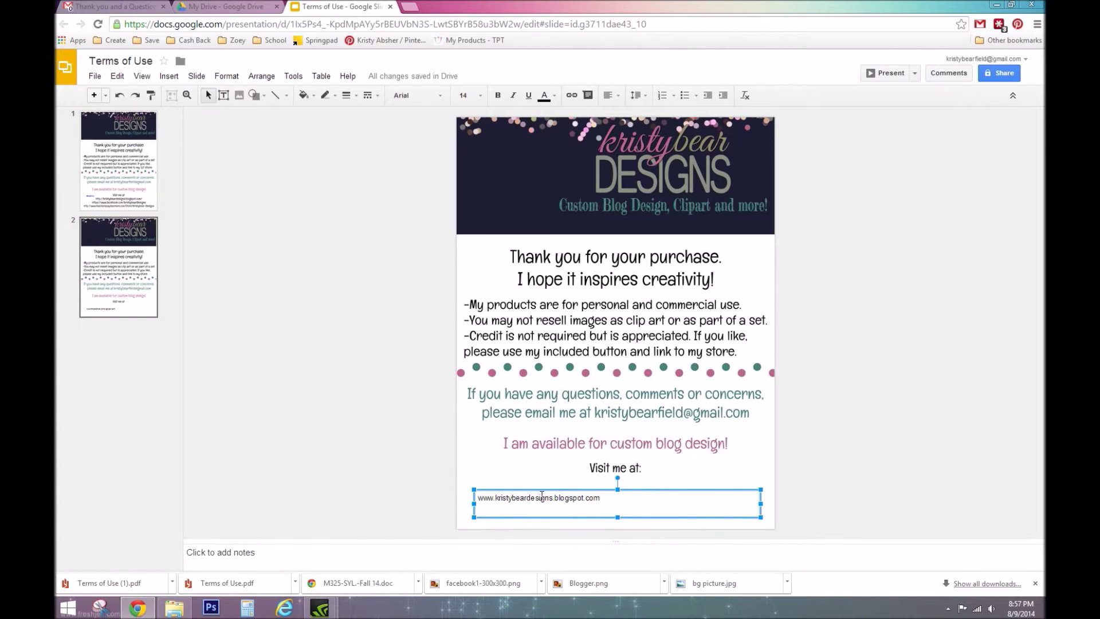
left_click(535, 497)
key("BackSpace")
type("e")
left_click_drag(599, 499, 468, 501)
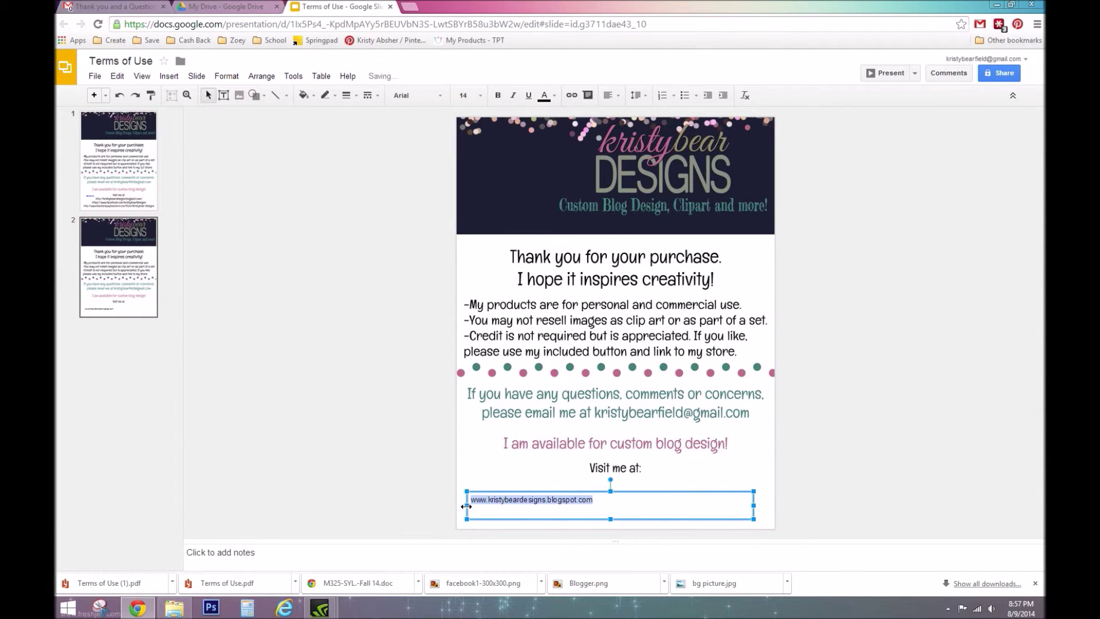
- Turn the blog address text into a clickable link
right_click(504, 500)
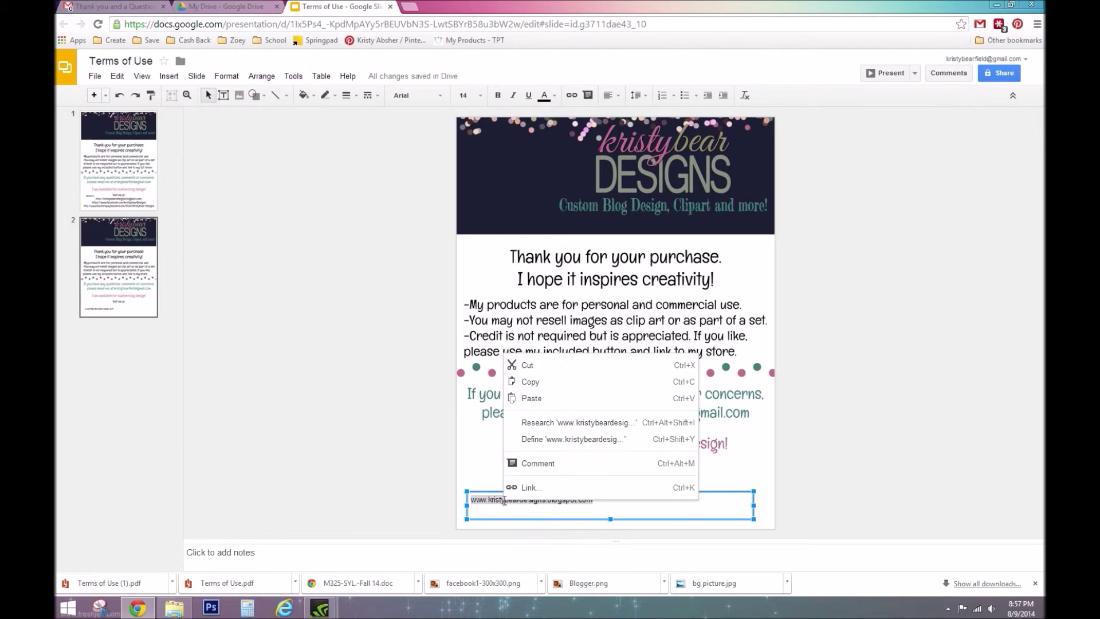
left_click(548, 486)
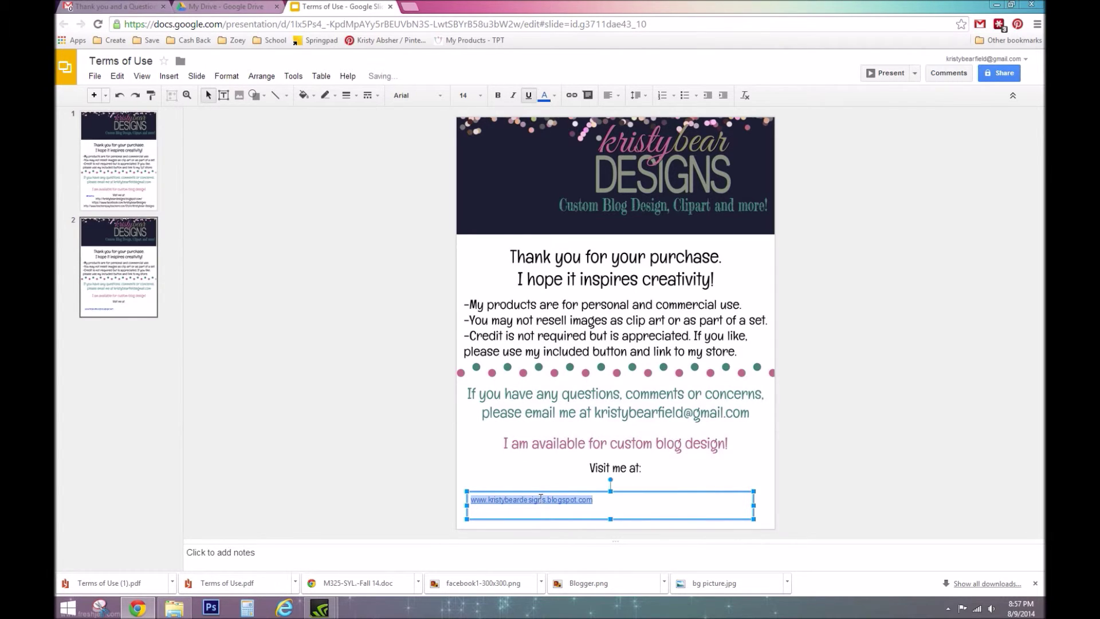
left_click(526, 487)
left_click(610, 486)
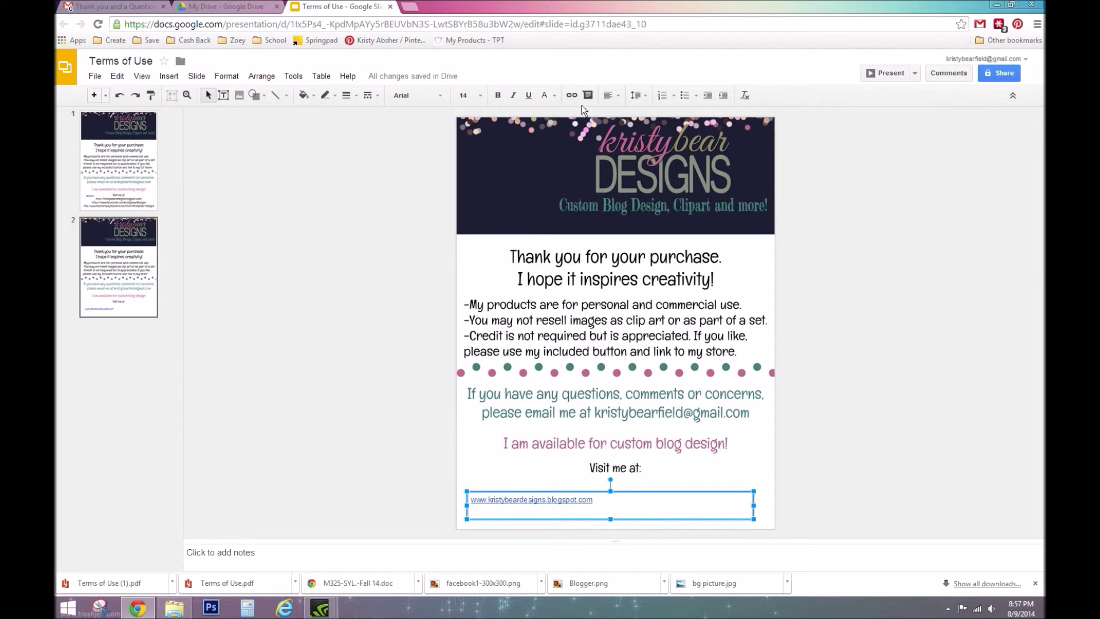
- Centre the address and set its font size to 30 so it fits one line
left_click(609, 95)
left_click(630, 117)
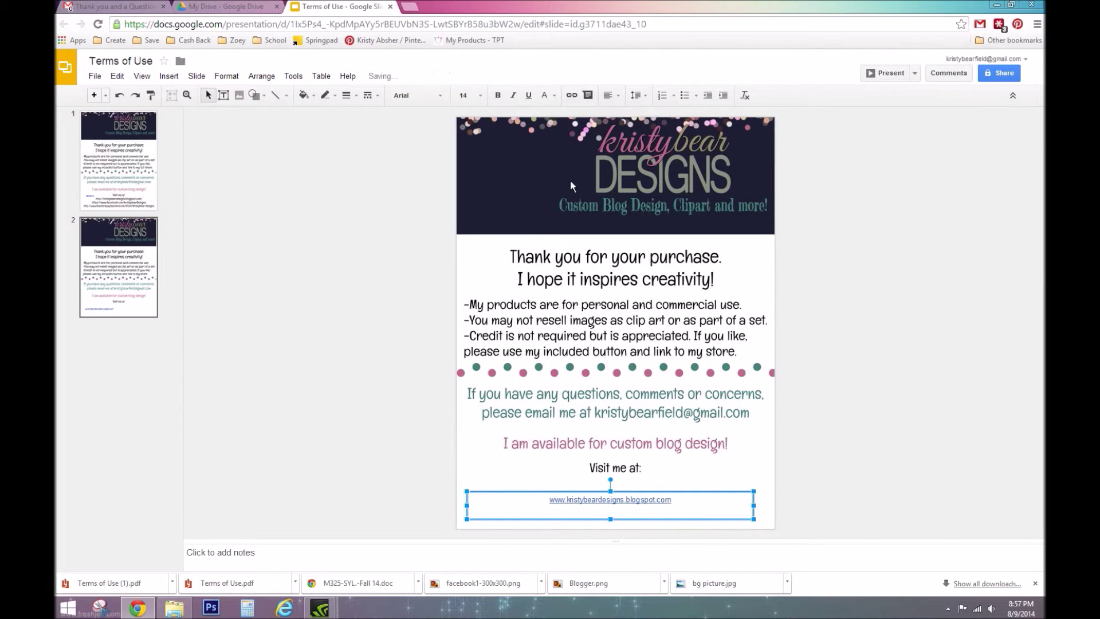
left_click(464, 95)
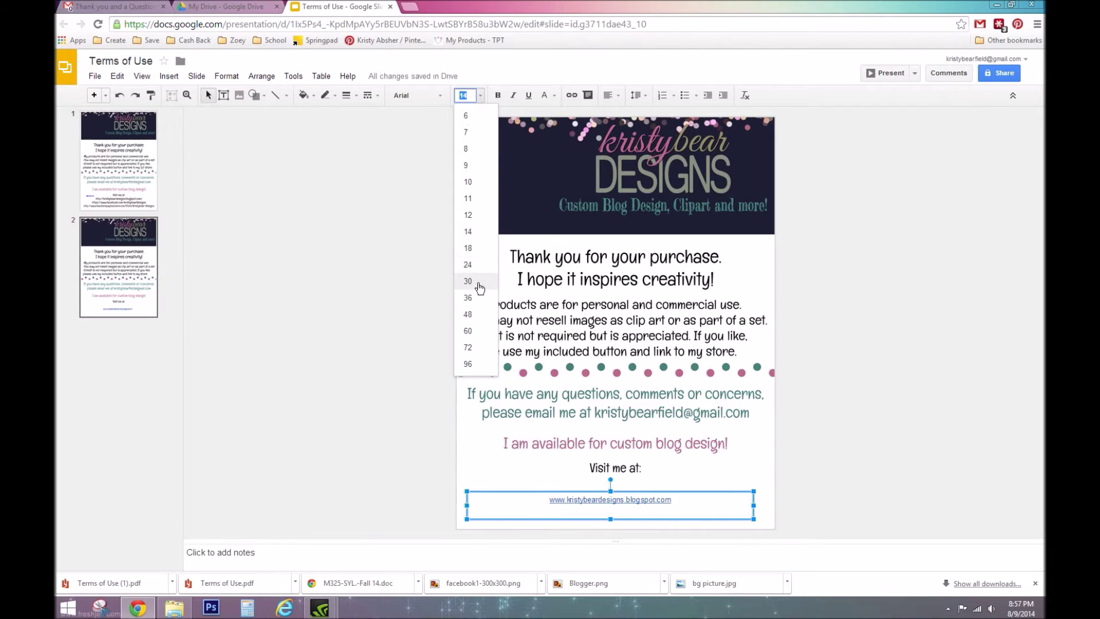
left_click(473, 297)
left_click(482, 96)
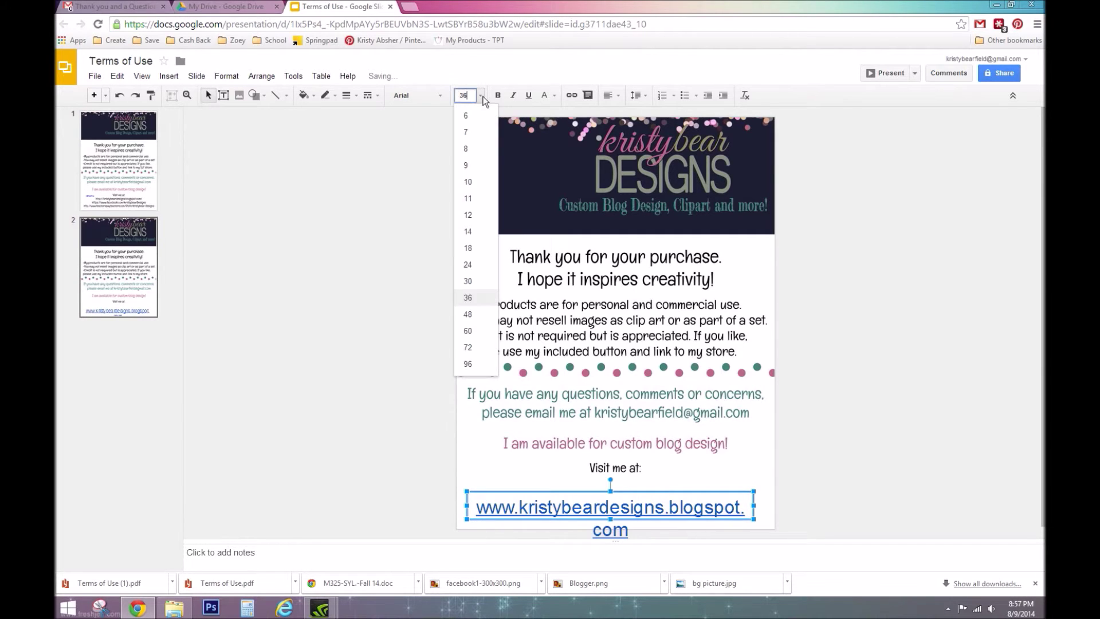
left_click(473, 280)
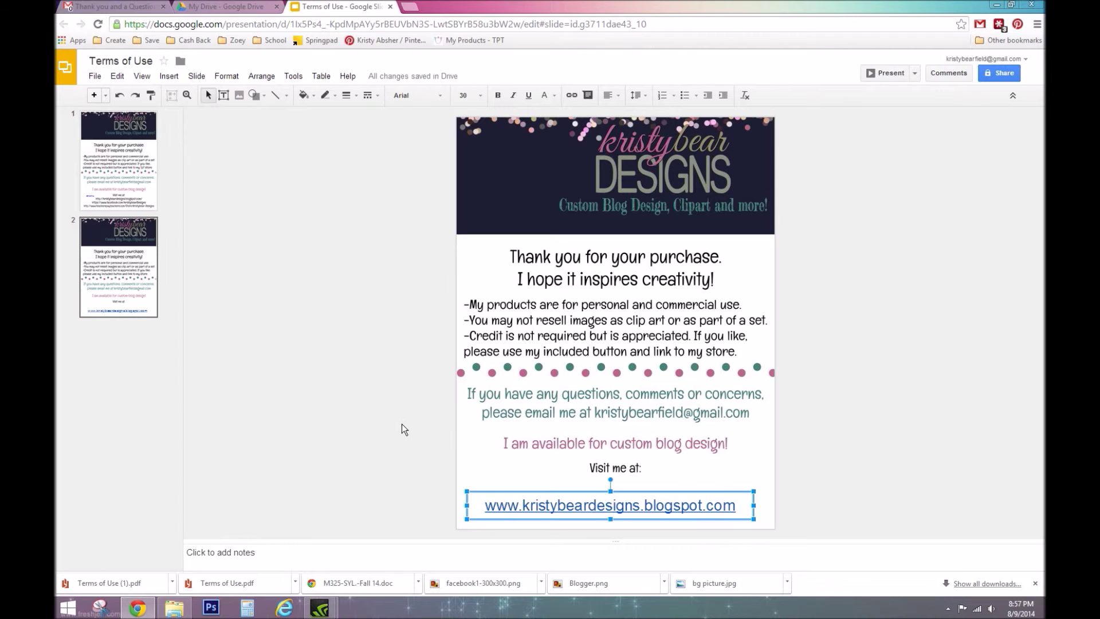
left_click(449, 420)
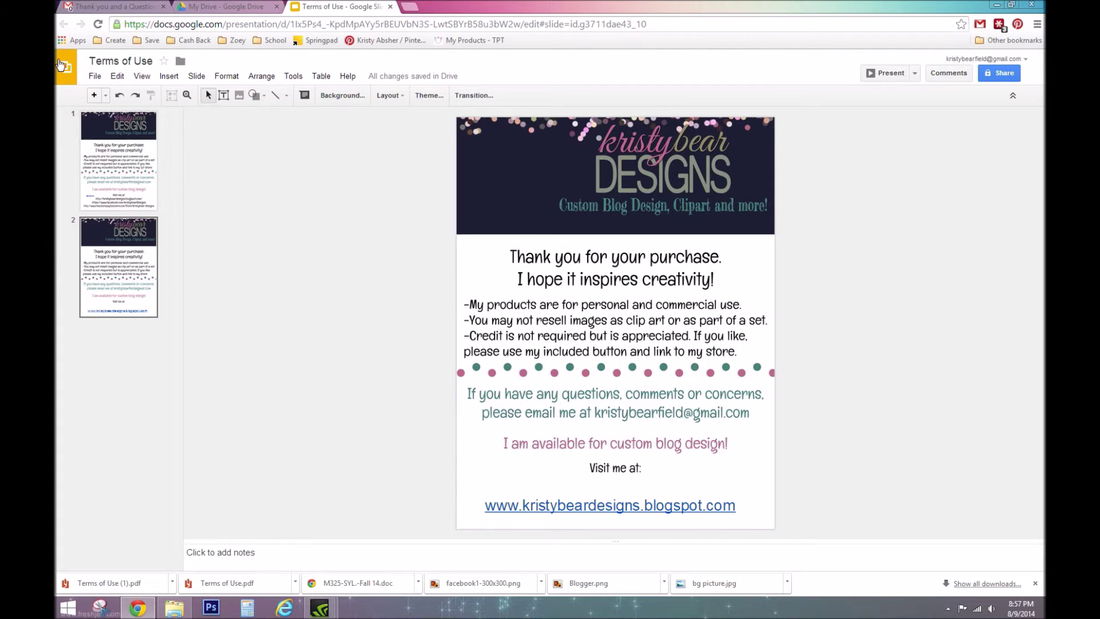
- Export the presentation as a PDF Document, saved to the Desktop as 'Terms of Use (2).pdf'
left_click(98, 75)
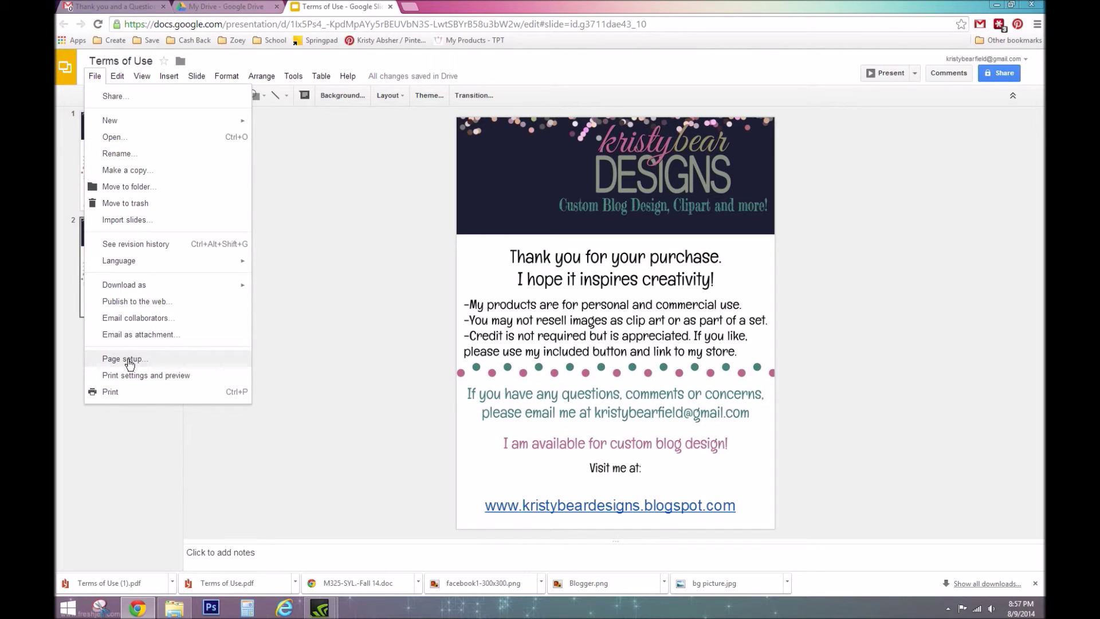
mouse_move(238, 285)
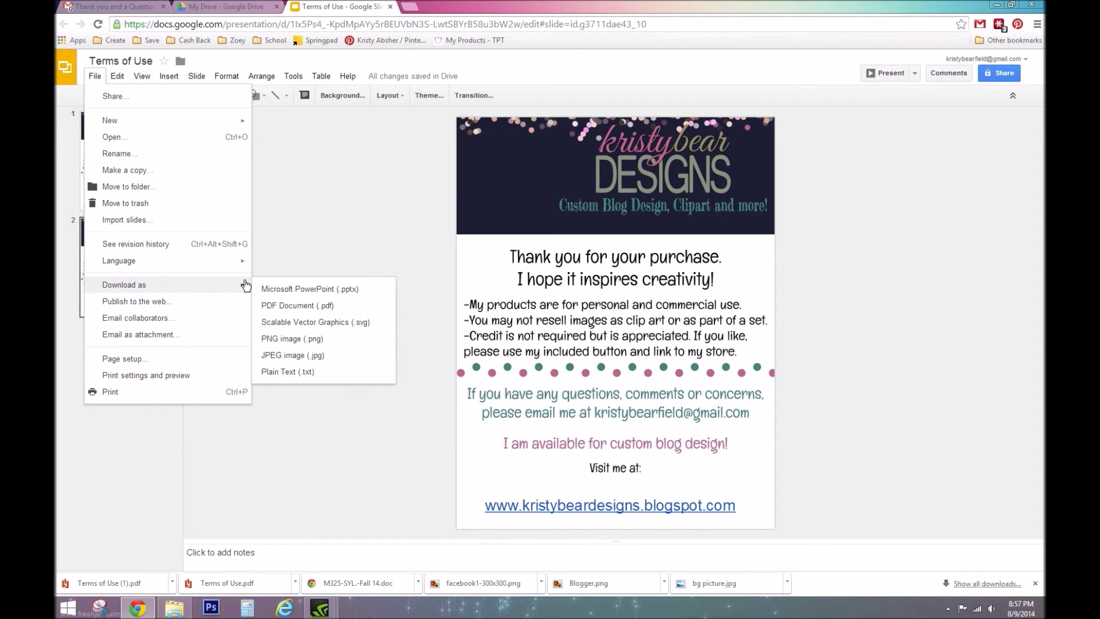
left_click(305, 306)
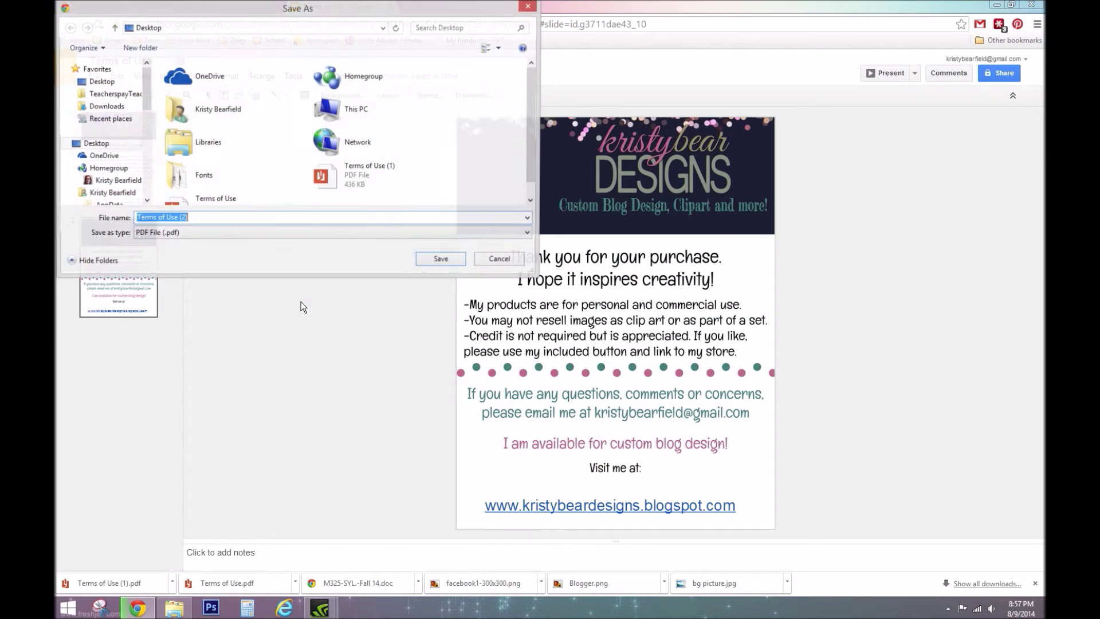
left_click(450, 259)
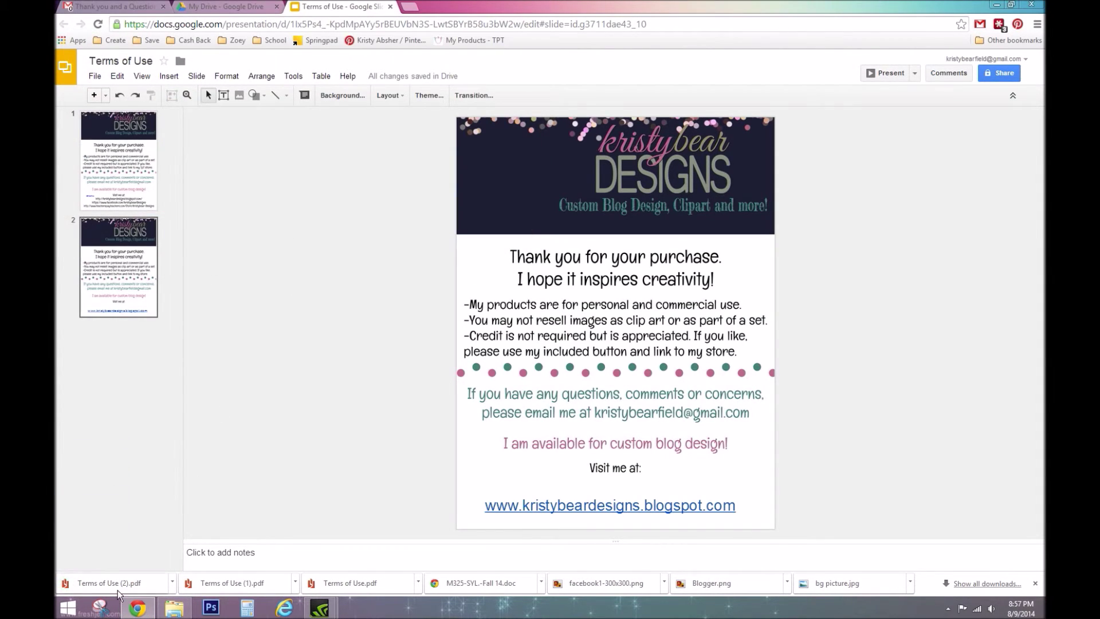
- Open Terms of Use (2).pdf and confirm the logo link leads to the blog
left_click(109, 582)
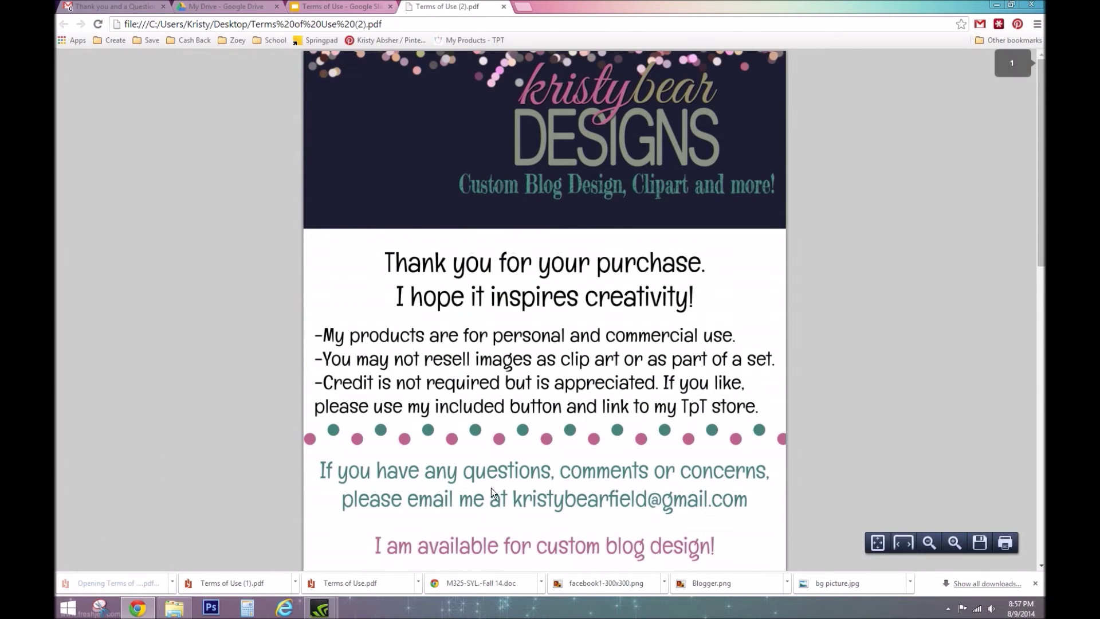
scroll(493, 399, "down", 4)
scroll(498, 381, "down", 2)
scroll(494, 369, "up", 10)
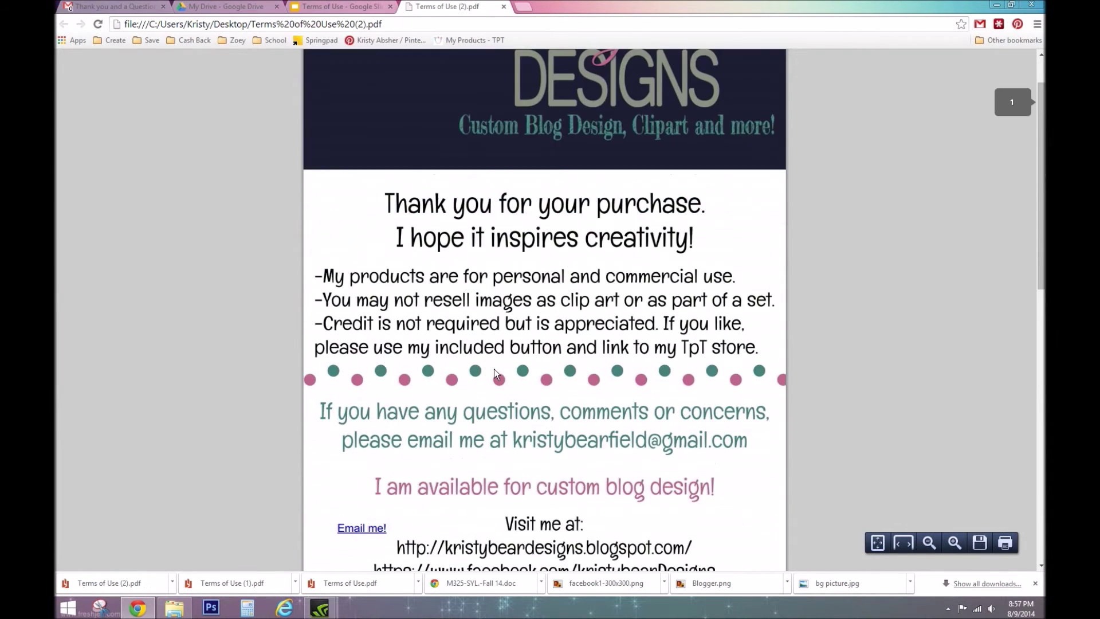
left_click(553, 160)
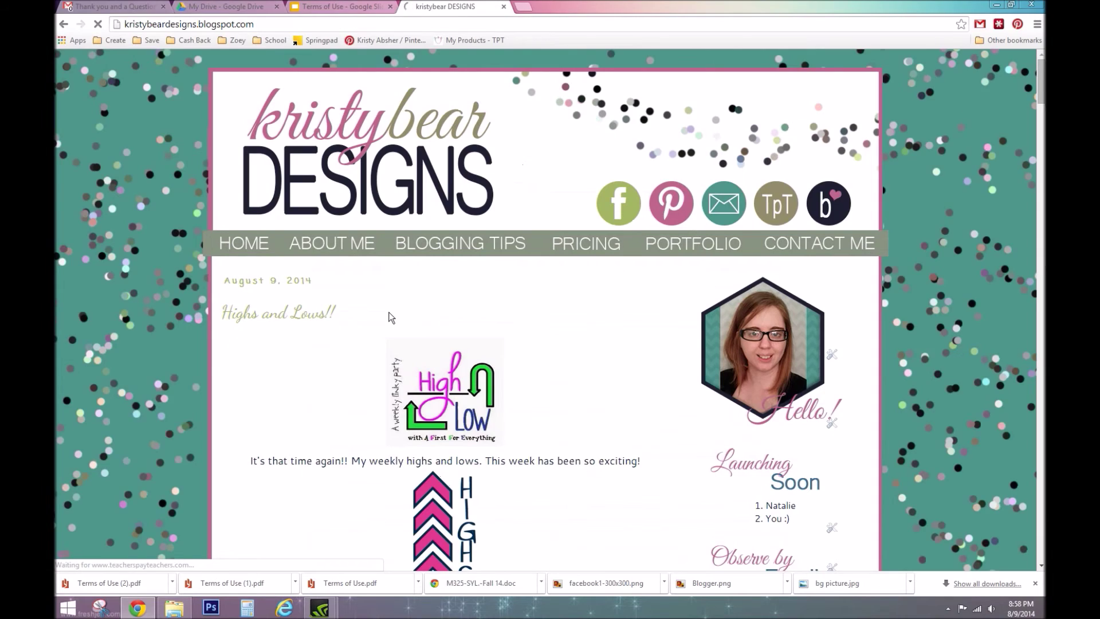
left_click(64, 24)
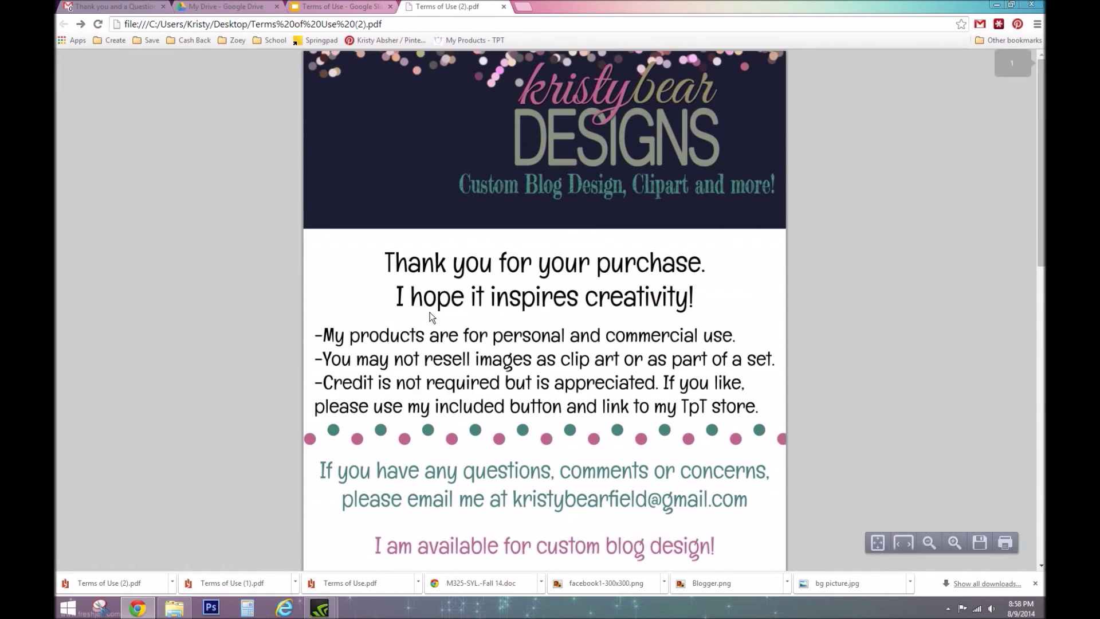
- Test the blog URL link on page 2, then return to the PDF
scroll(460, 338, "up", 1)
scroll(461, 335, "down", 3)
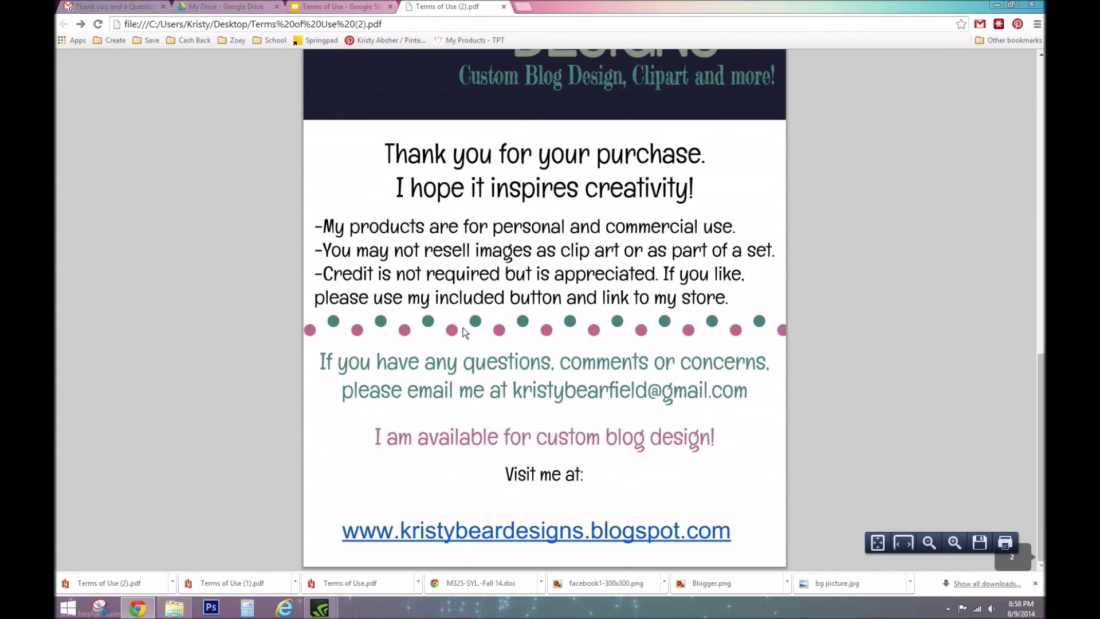
left_click(596, 533)
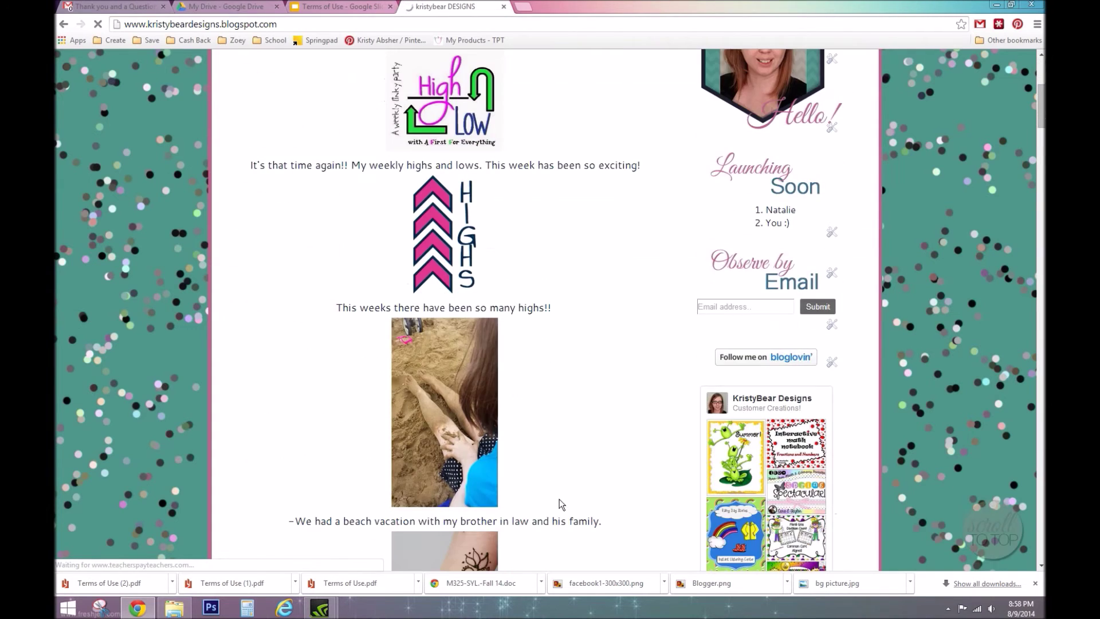
left_click(64, 24)
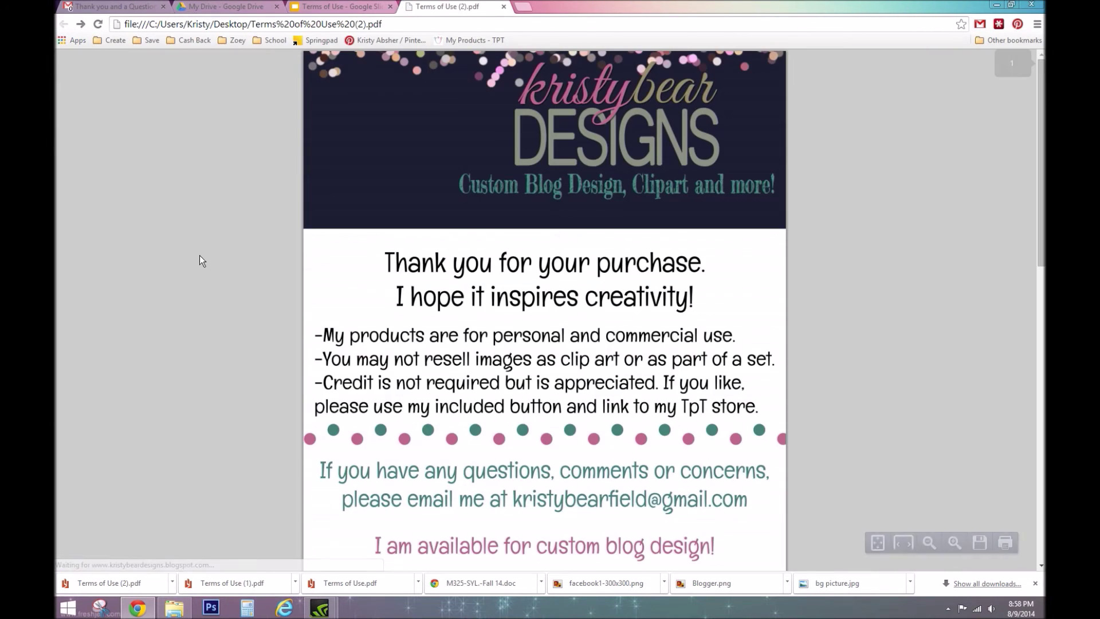